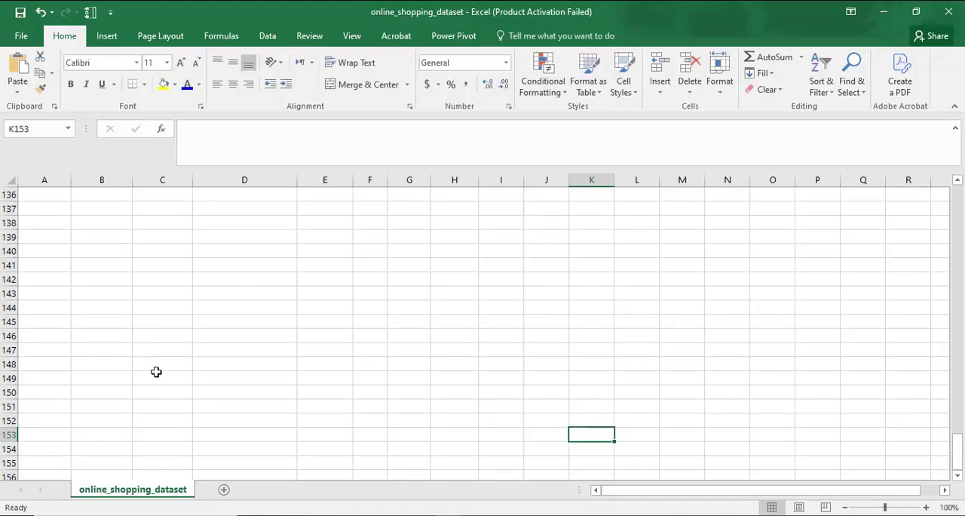
# Examine the order records in the online_shopping_dataset sheet down to the empty rows below them
pyautogui.click(117, 254)
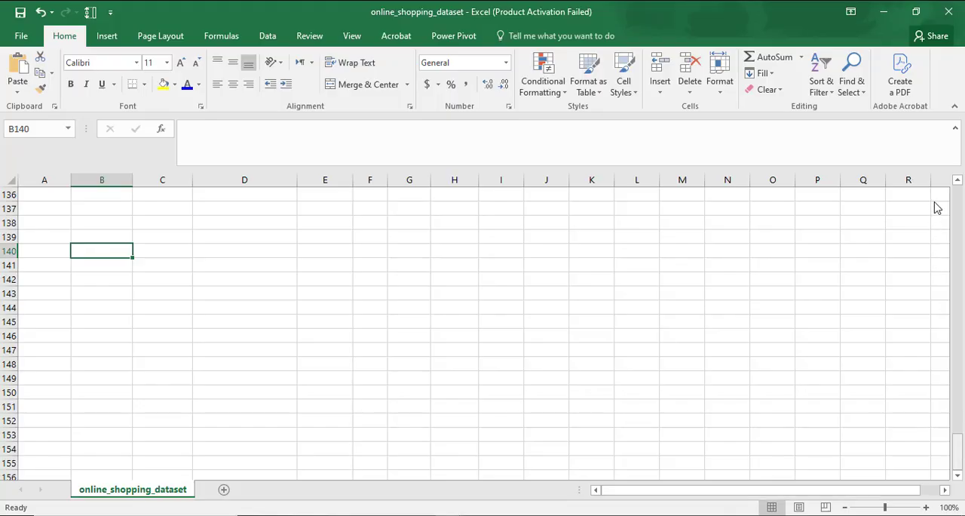
pyautogui.moveTo(937, 208); pyautogui.dragTo(932, 214)
pyautogui.scroll(-20, 210, 306)
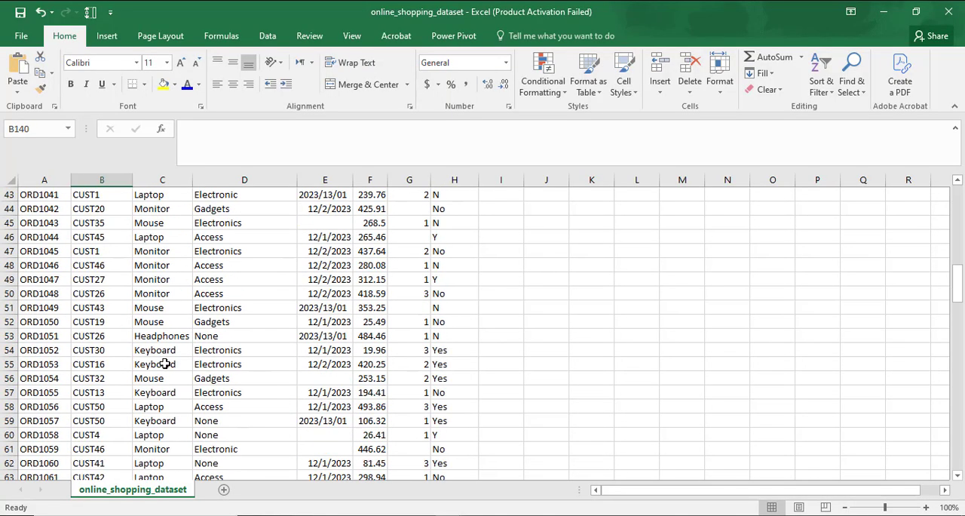
pyautogui.scroll(-7, 175, 361)
pyautogui.scroll(2, 133, 340)
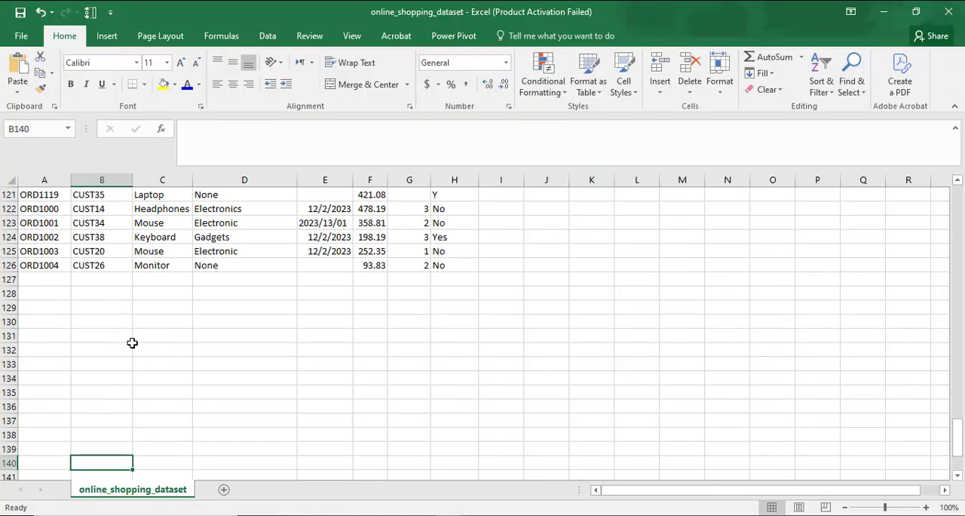
pyautogui.scroll(4, 166, 350)
pyautogui.scroll(7, 165, 350)
pyautogui.scroll(-17, 185, 350)
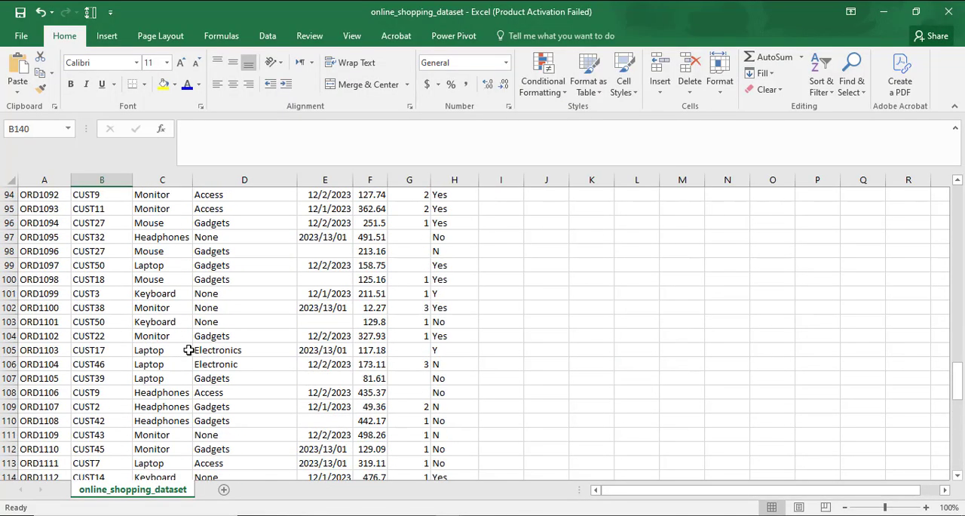
pyautogui.scroll(4, 189, 350)
pyautogui.scroll(-1, 188, 350)
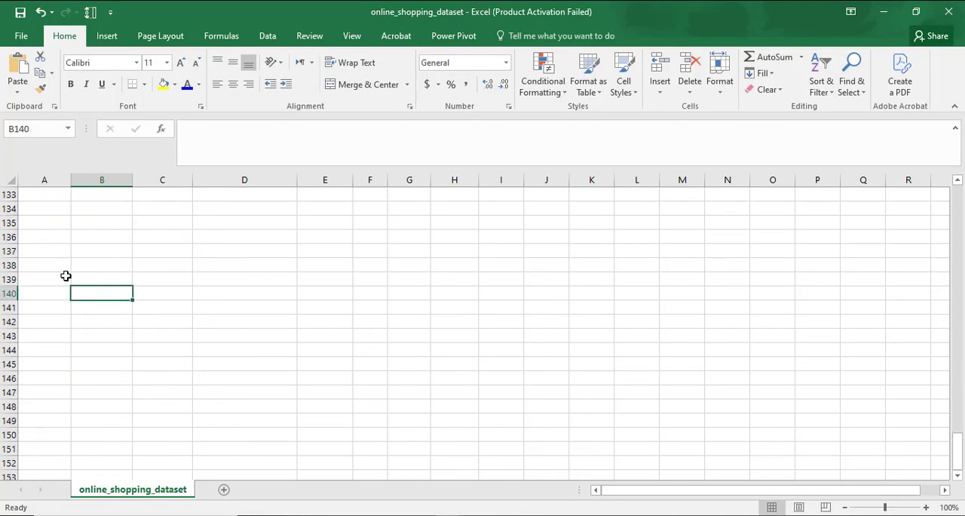
# Try pasting the copied comma-separated flight data at cell A138 below the order records, and undo the paste
pyautogui.click(58, 265)
pyautogui.write('Flight_ID,Departure_City,Arrival_City,Flight_Date,Price_USD,Available_Seats FL1001,NYC,London,2023-07-15,800,50 FL1002,New York,Paris,07/16/2023,900,45 FL1003,newyork,Berlin,16/07/2023,,60 FL1004,Chicago,Tokyo,2023/07/17,1100,40 FL1005,LA,Sydney,2023-07-18,abc,35 FL1006,San Francisco,Delhi,2023-07-19,1000,NaN FL1007,Houston,Beijing,07-20-2023,850,60 FL1008,Chicago,Paris,07/21/2023,980,forty FL1009,NYC,Berlin,2023-07-22,890,50 FL1010,New York,London,07-23-2023,880,60')
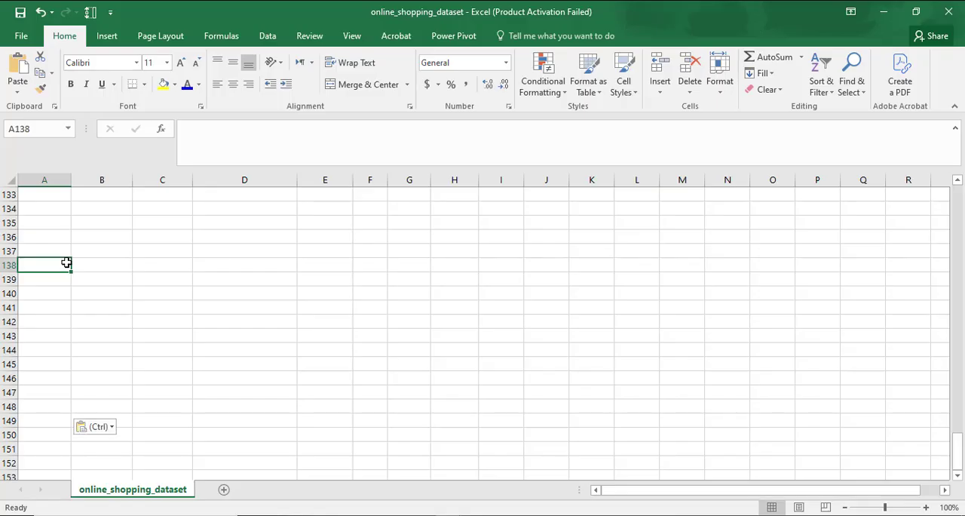
pyautogui.click(293, 301)
pyautogui.click(67, 267)
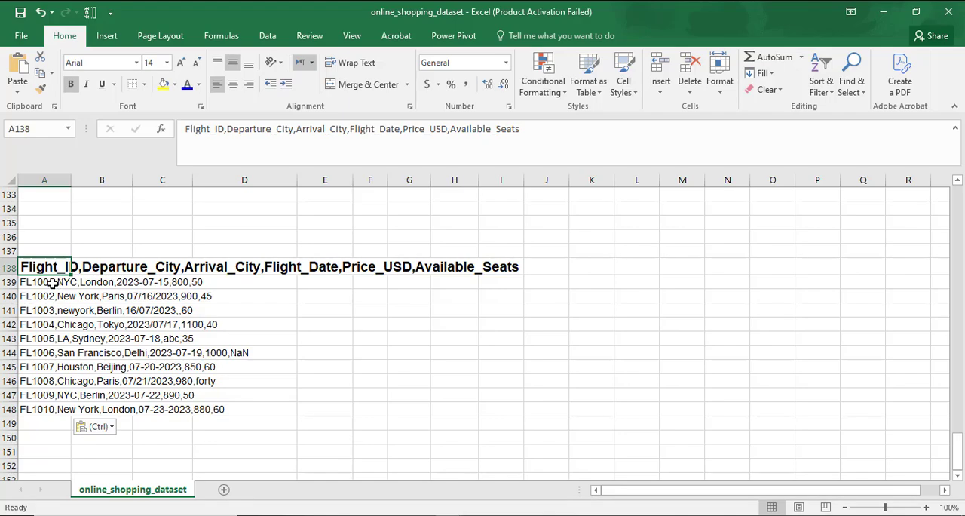
pyautogui.click(52, 283)
pyautogui.doubleClick(56, 283)
pyautogui.moveTo(57, 283); pyautogui.dragTo(292, 283)
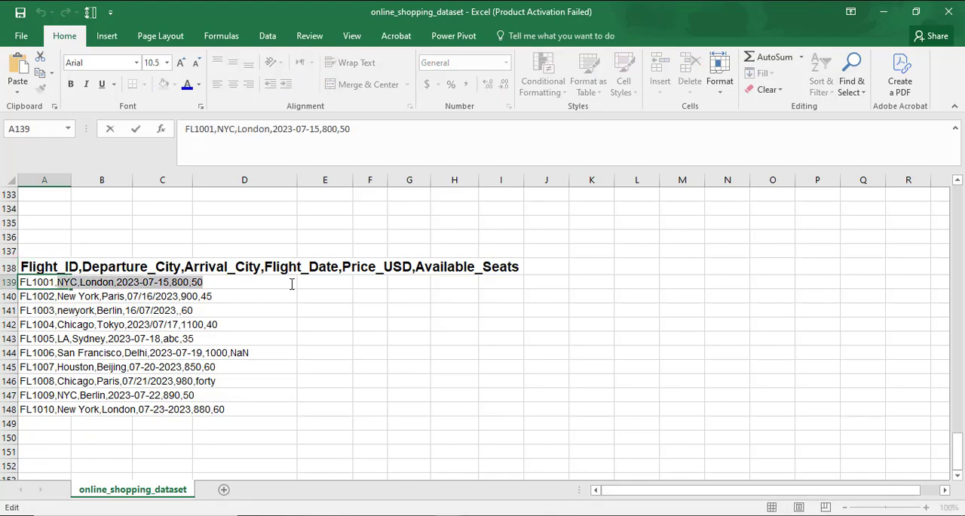
pyautogui.click(226, 394)
pyautogui.click(107, 234)
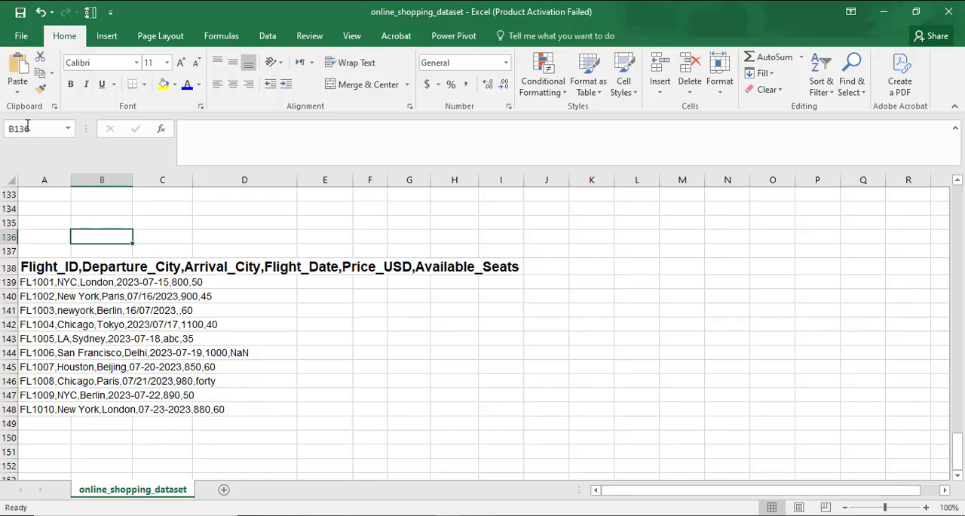
pyautogui.click(40, 12)
pyautogui.click(40, 12)
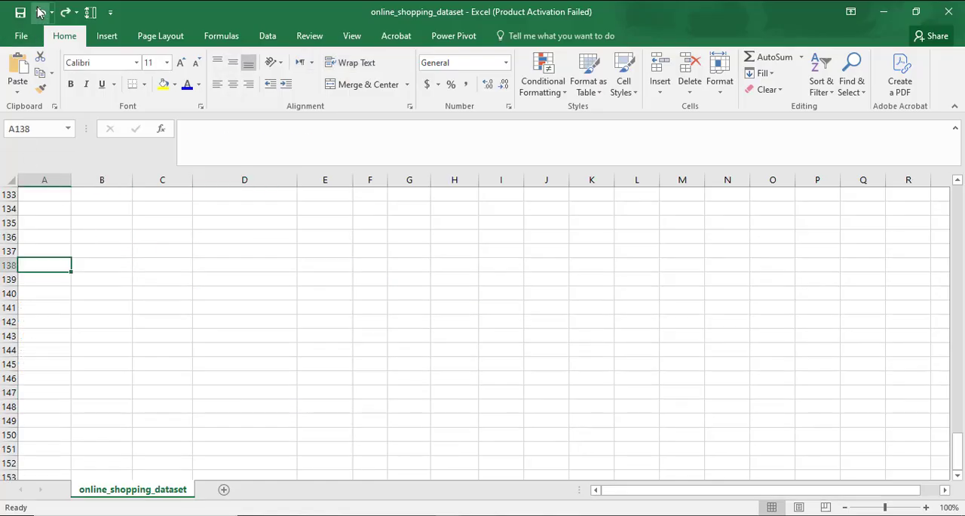
# Create a new blank workbook and paste the copied flight data starting at cell A1
pyautogui.click(22, 39)
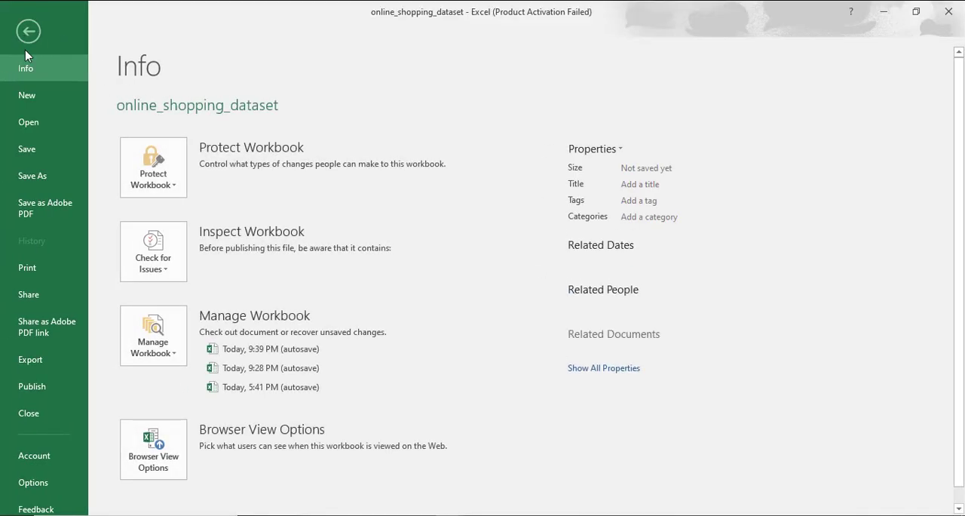
pyautogui.click(29, 95)
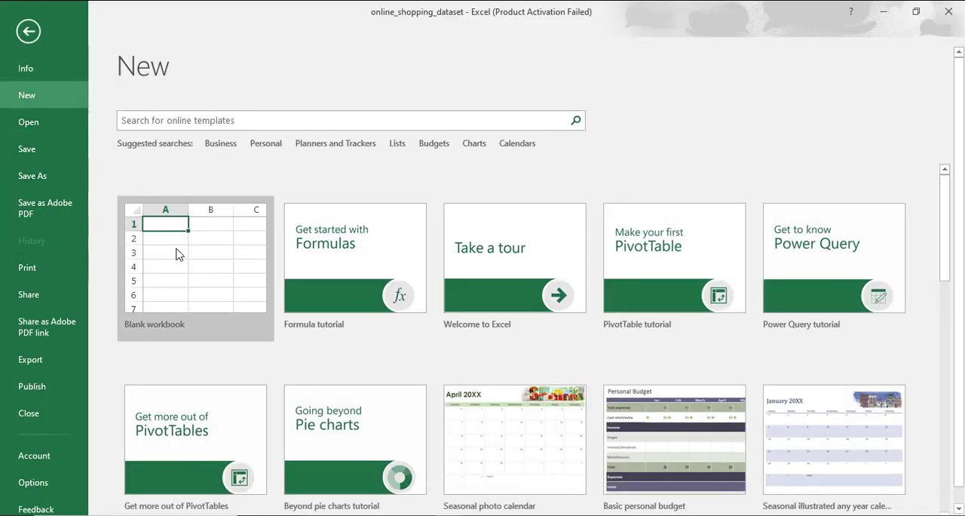
pyautogui.click(176, 249)
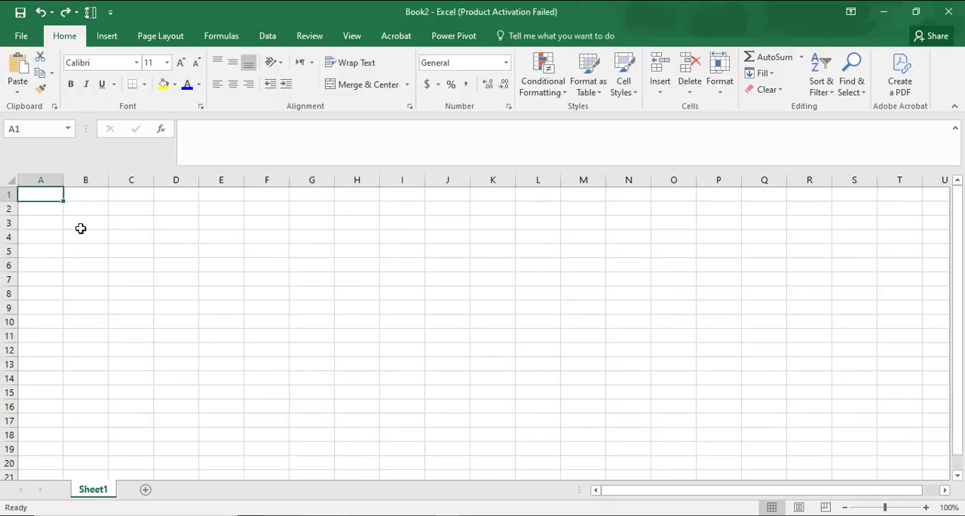
pyautogui.write('Flight_ID,Departure_City,Arrival_City,Flight_Date,Price_USD,Available_Seats FL1001,NYC,London,2023-07-15,800,50 FL1002,New York,Paris,07/16/2023,900,45 FL1003,newyork,Berlin,16/07/2023,,60 FL1004,Chicago,Tokyo,2023/07/17,1100,40 FL1005,LA,Sydney,2023-07-18,abc,35 FL1006,San Francisco,Delhi,2023-07-19,1000,NaN FL1007,Houston,Beijing,07-20-2023,850,60 FL1008,Chicago,Paris,07/21/2023,980,forty FL1009,NYC,Berlin,2023-07-22,890,50 FL1010,New York,London,07-23-2023,880,60')
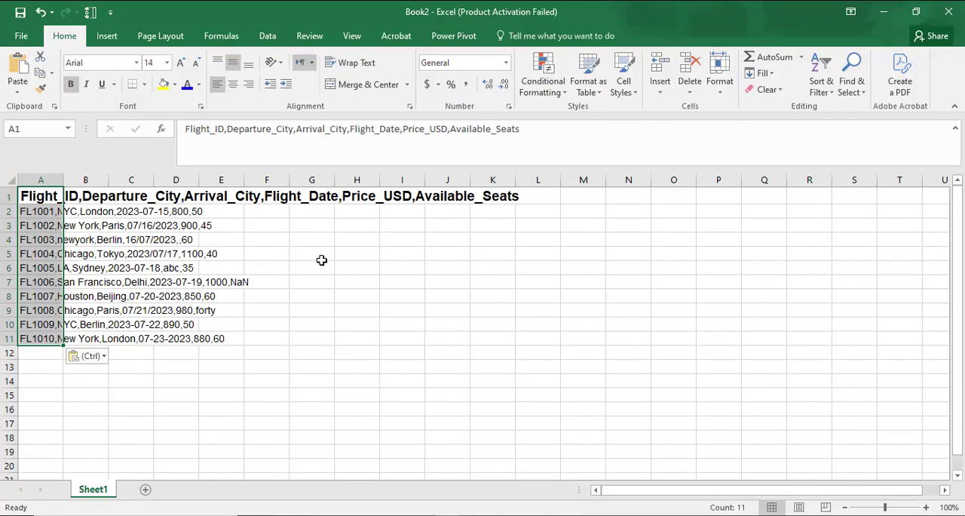
pyautogui.click(316, 257)
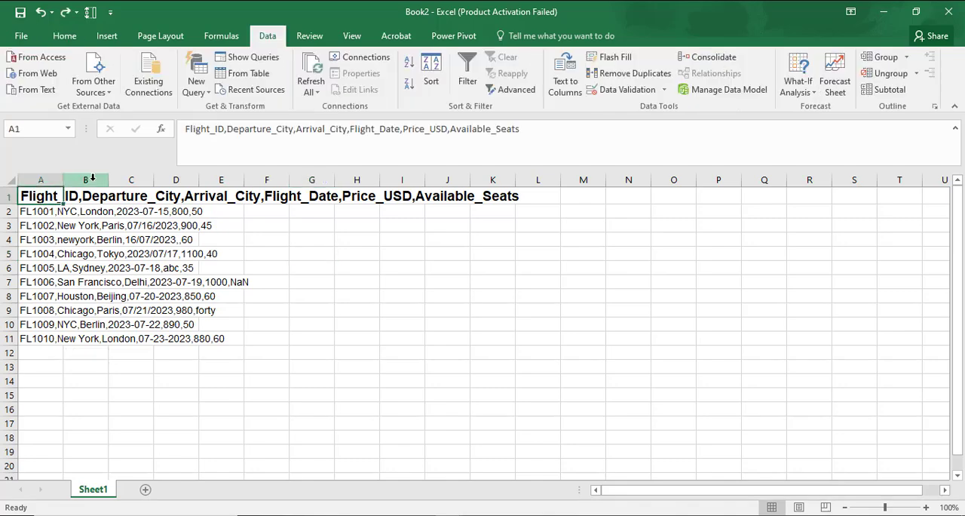
# Split the flight data in A1:A11 with Text to Columns as delimited text, using comma as the only delimiter
pyautogui.hotkey('shift', 'Down')
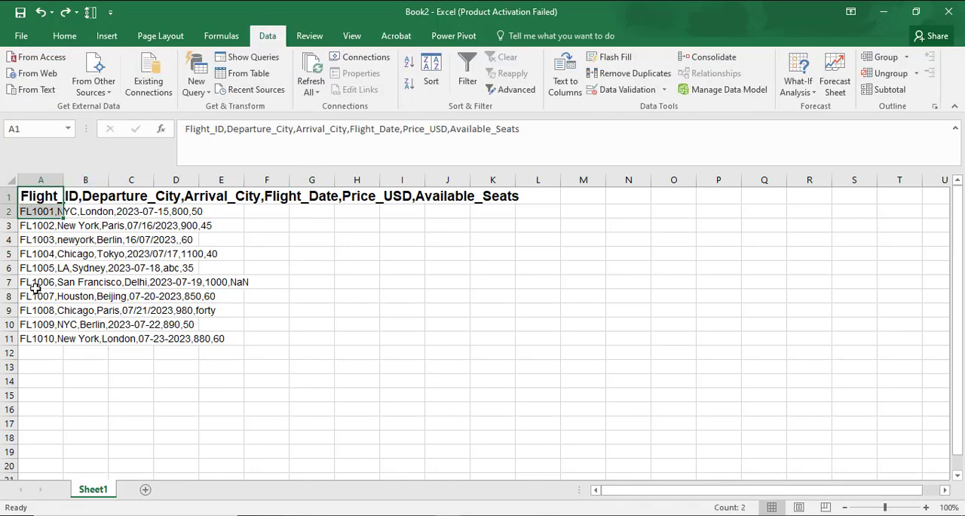
pyautogui.keyDown('shift'); pyautogui.click(32, 334); pyautogui.keyUp('shift')
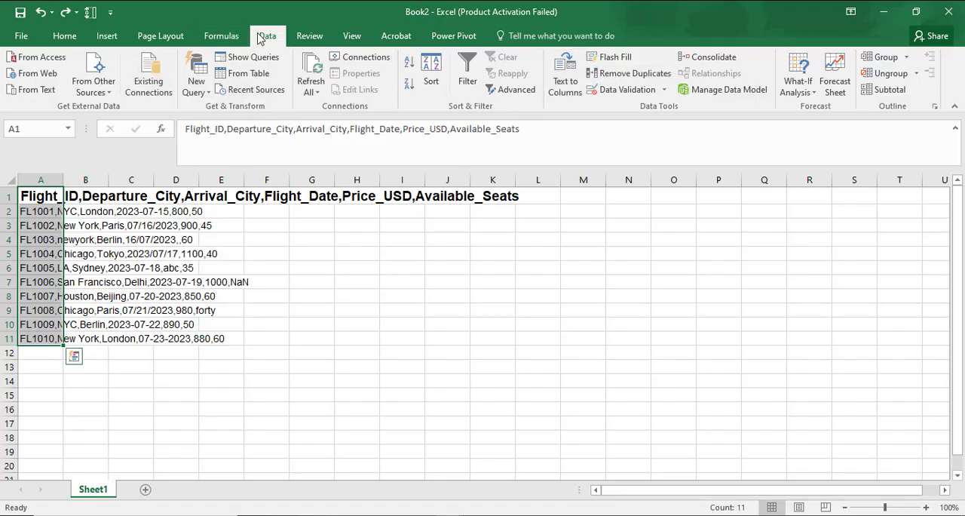
pyautogui.click(567, 74)
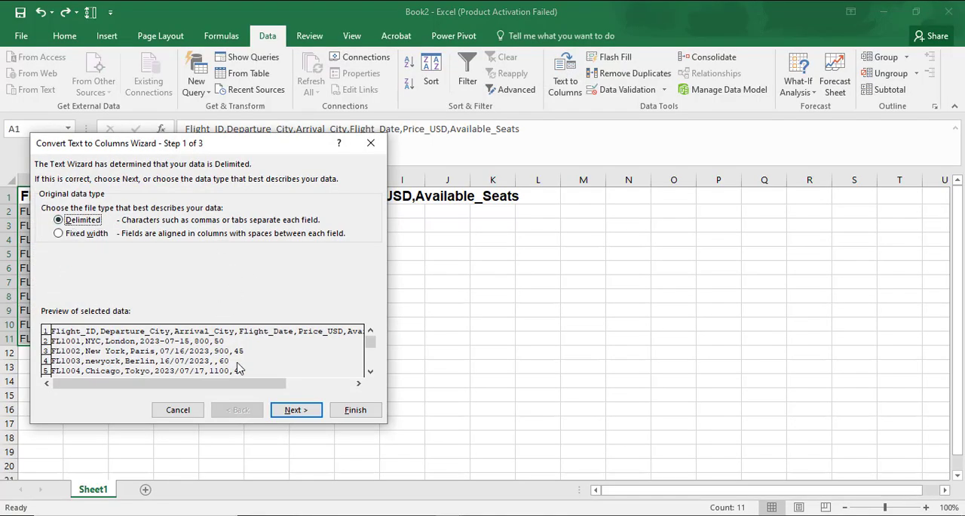
pyautogui.click(291, 411)
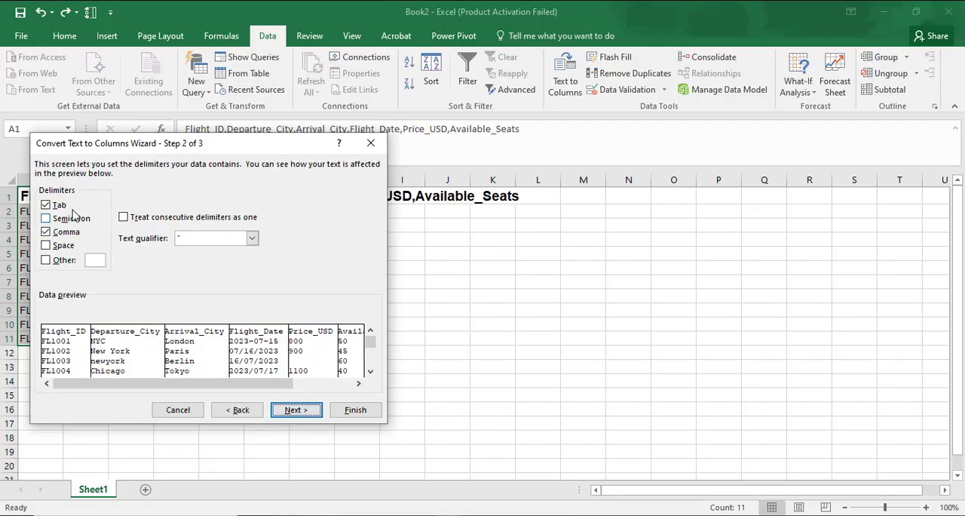
pyautogui.moveTo(126, 151); pyautogui.dragTo(373, 179)
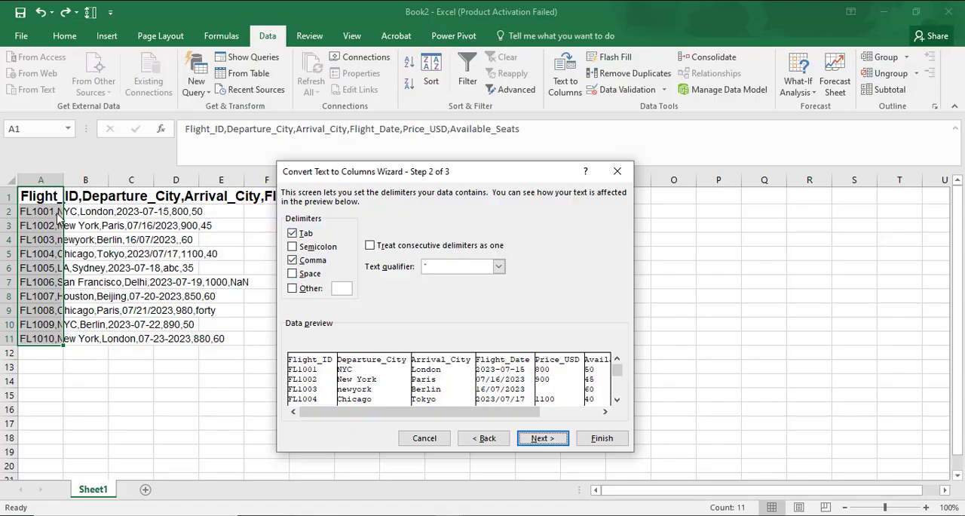
pyautogui.click(292, 260)
pyautogui.click(293, 274)
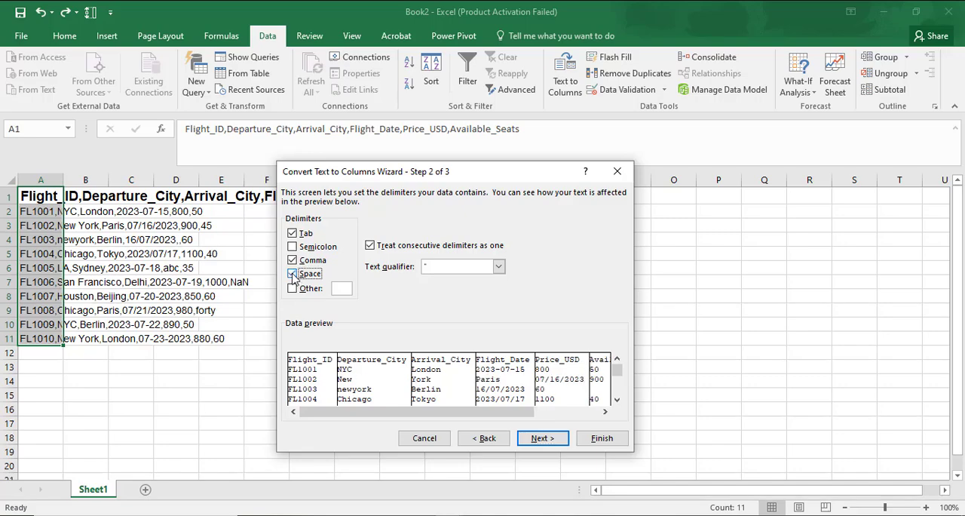
pyautogui.click(293, 273)
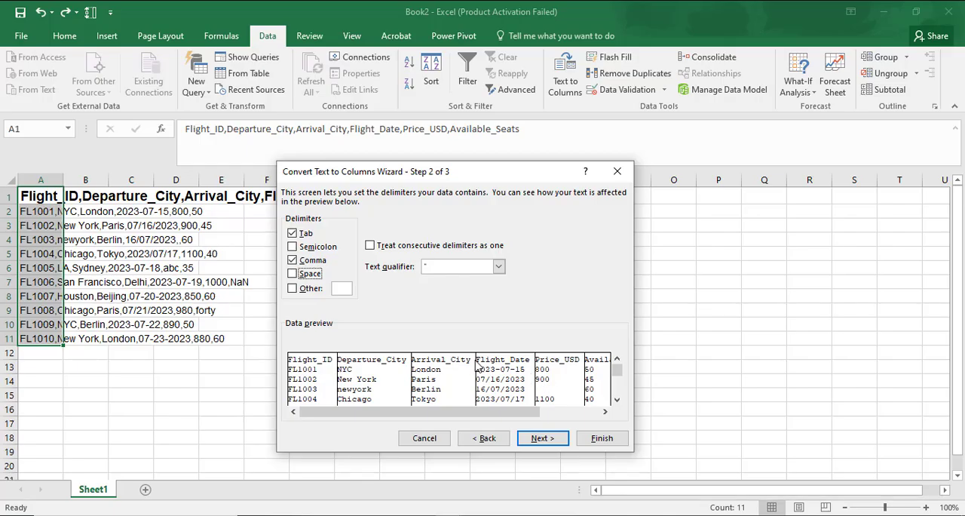
pyautogui.click(294, 236)
pyautogui.click(550, 442)
pyautogui.click(600, 440)
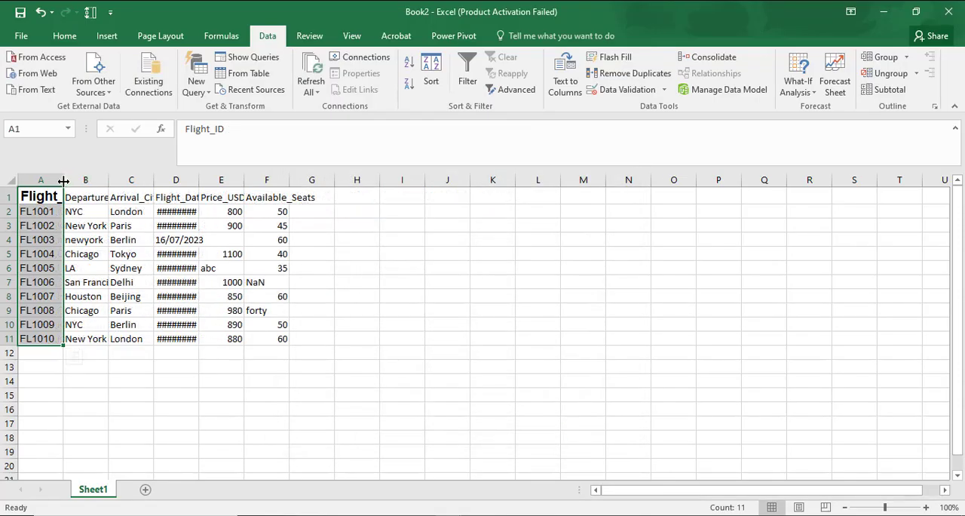
# AutoFit the widths of columns A through G to their contents
pyautogui.moveTo(50, 179); pyautogui.dragTo(320, 182)
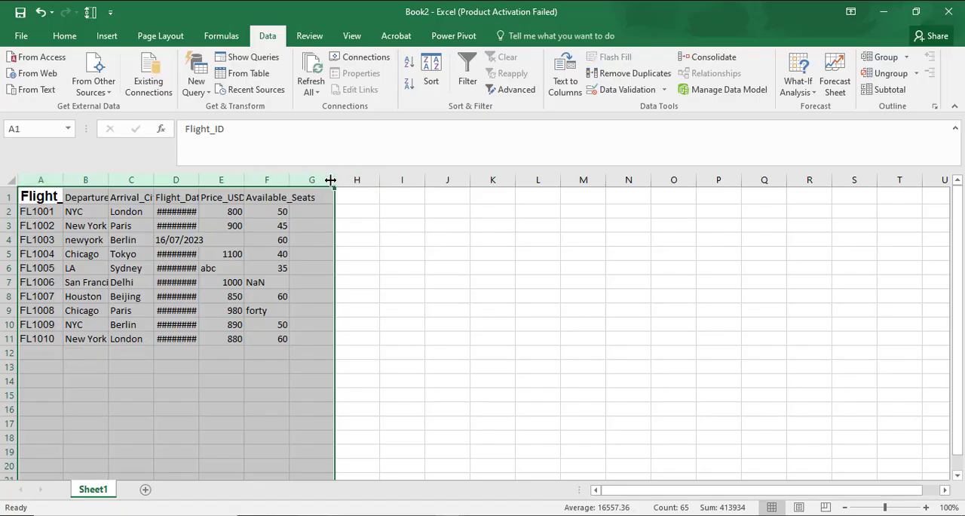
pyautogui.doubleClick(330, 180)
pyautogui.click(453, 255)
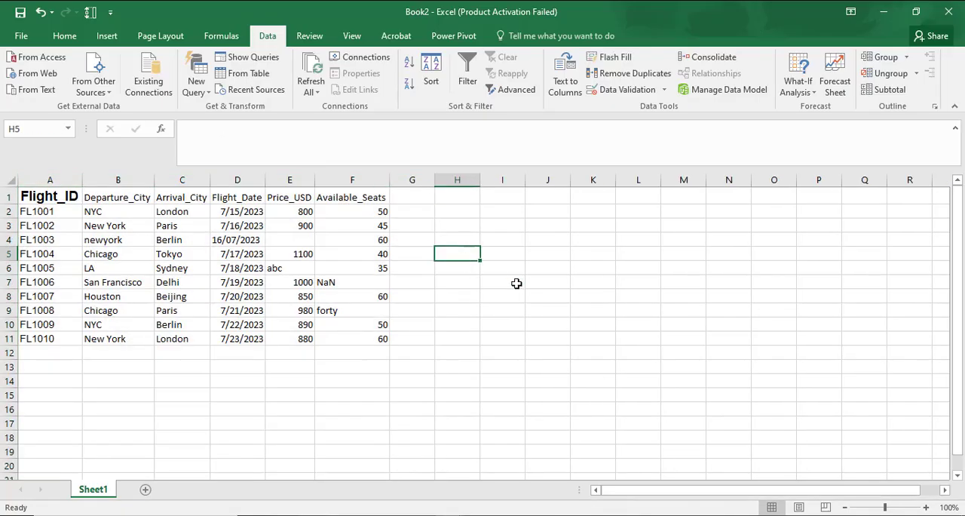
# Copy the formatting of the Departure_City header to the Flight_ID header in A1 with Format Painter
pyautogui.click(49, 194)
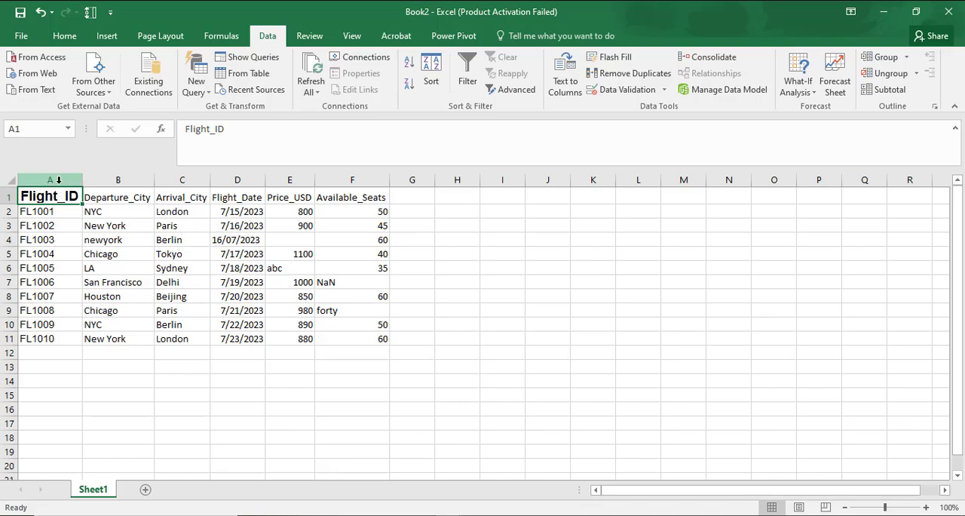
pyautogui.click(151, 198)
pyautogui.click(65, 35)
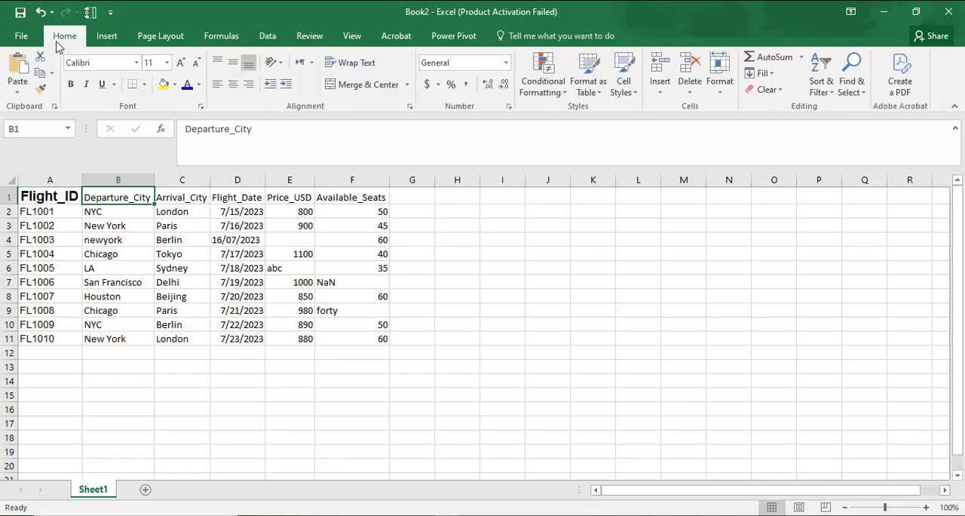
pyautogui.click(41, 88)
pyautogui.click(31, 194)
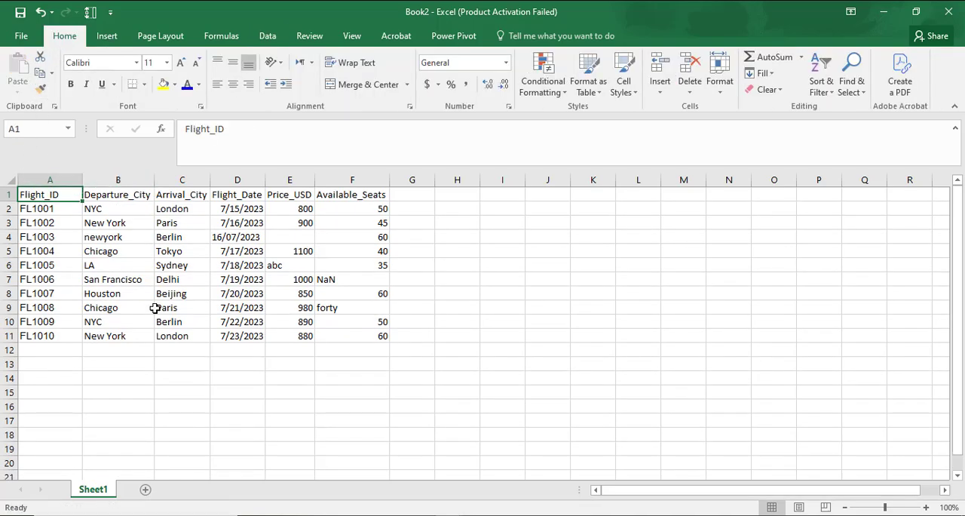
pyautogui.click(240, 407)
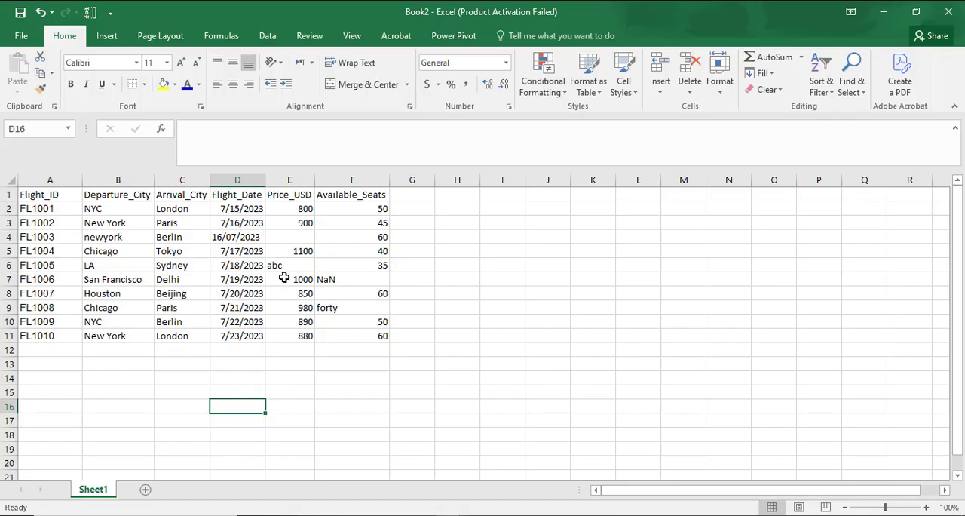
# Center the contents of columns A through F horizontally
pyautogui.moveTo(30, 179); pyautogui.dragTo(383, 221)
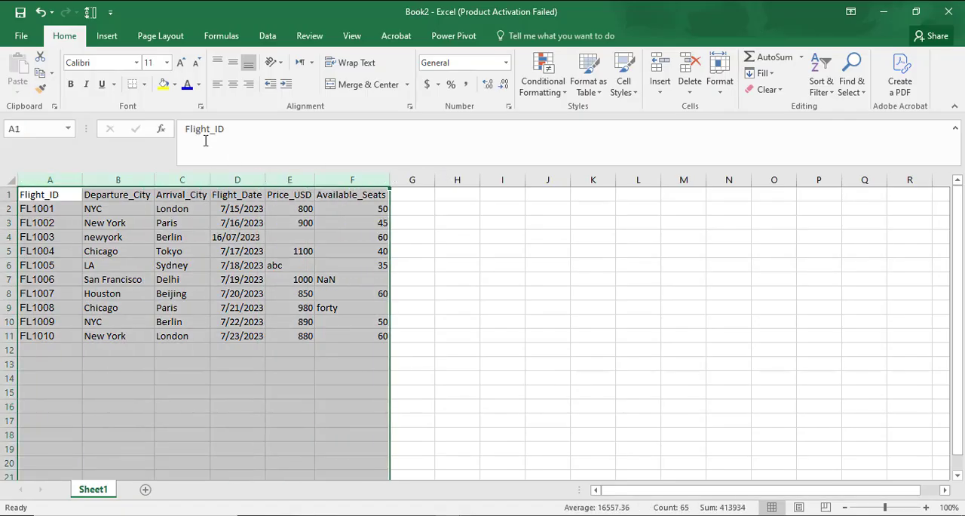
pyautogui.click(233, 87)
pyautogui.click(483, 253)
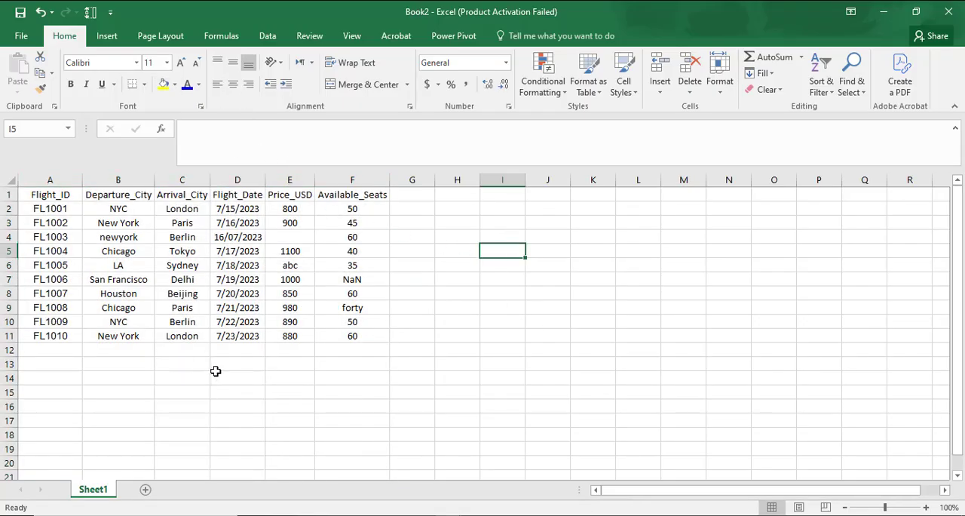
# Save the workbook in Documents as tourism_flight in CSV (Comma delimited) format, keeping that format despite possible feature loss
pyautogui.click(20, 35)
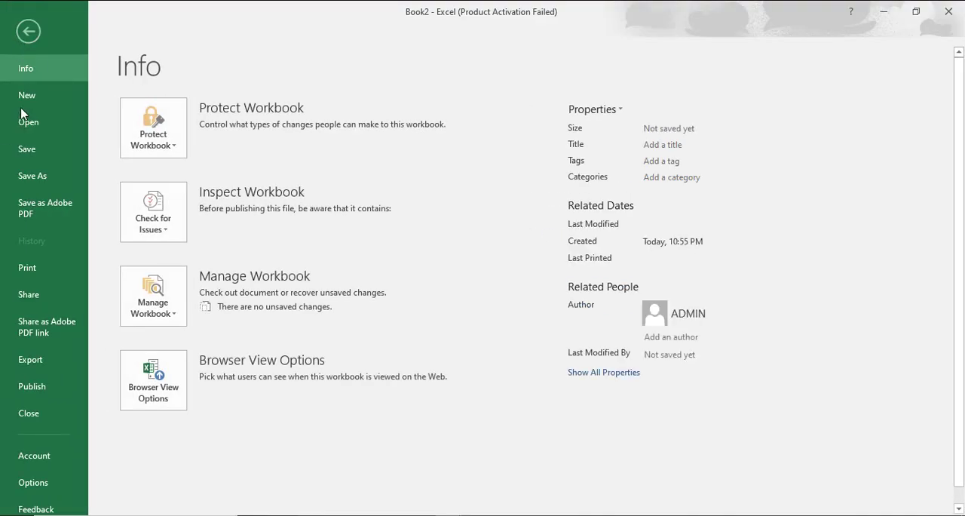
pyautogui.click(33, 176)
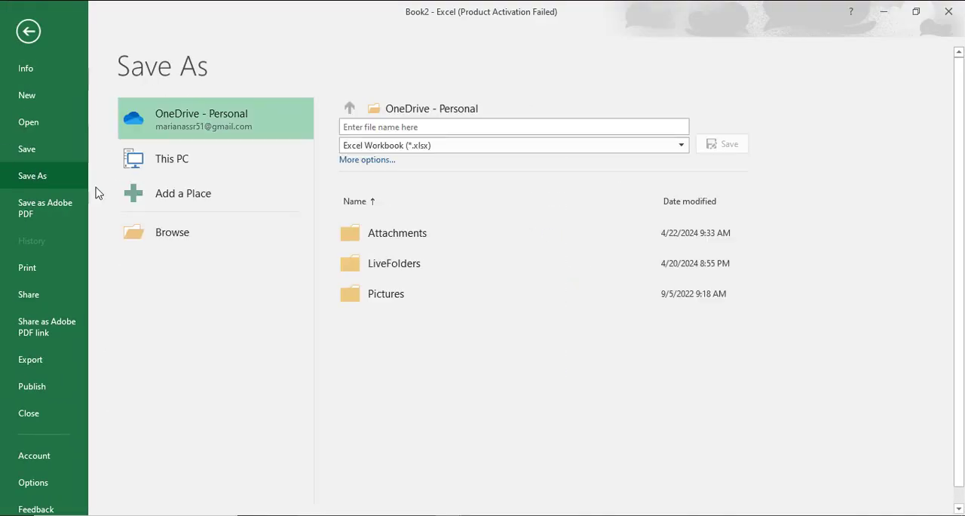
pyautogui.click(167, 235)
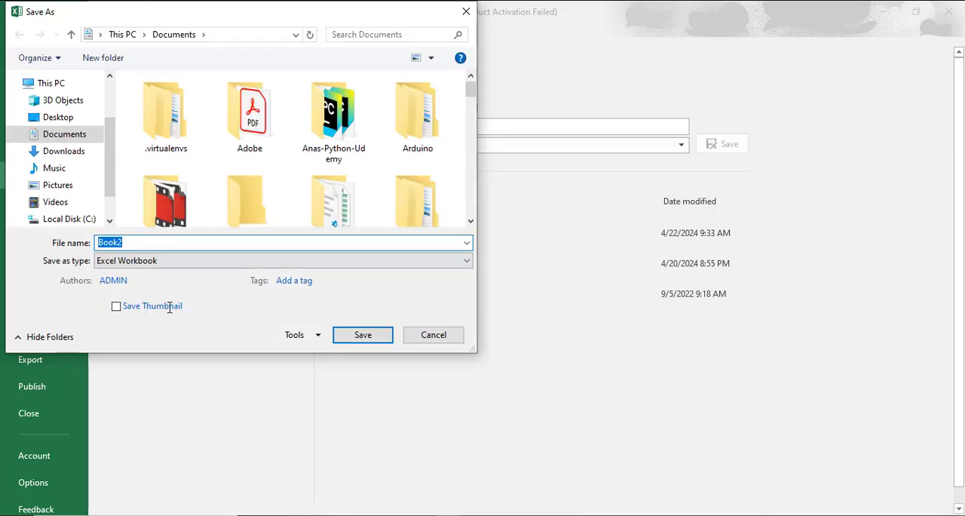
pyautogui.write('tourism_flight')
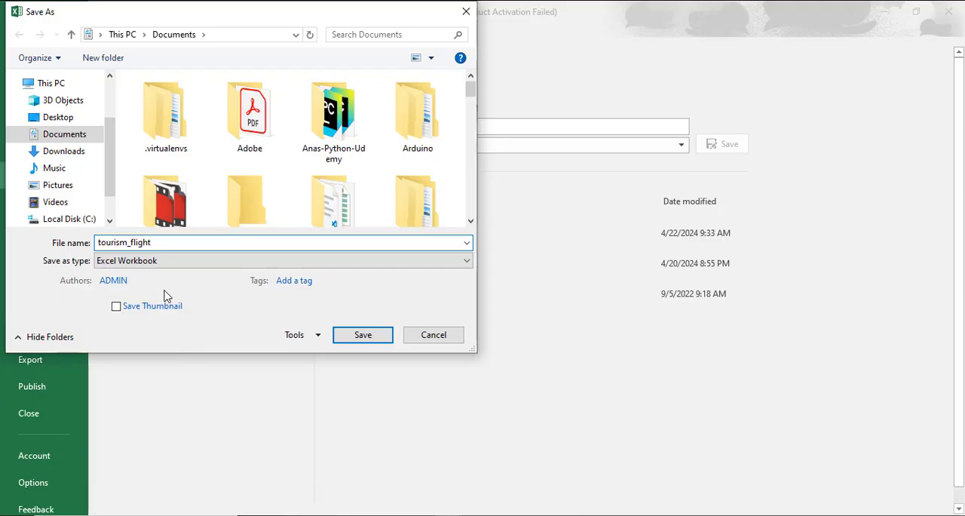
pyautogui.click(156, 264)
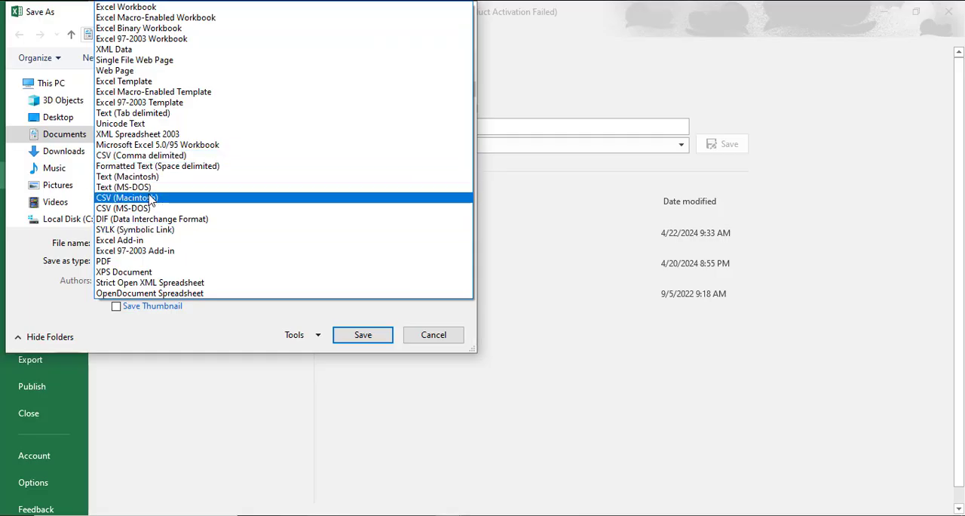
pyautogui.click(134, 155)
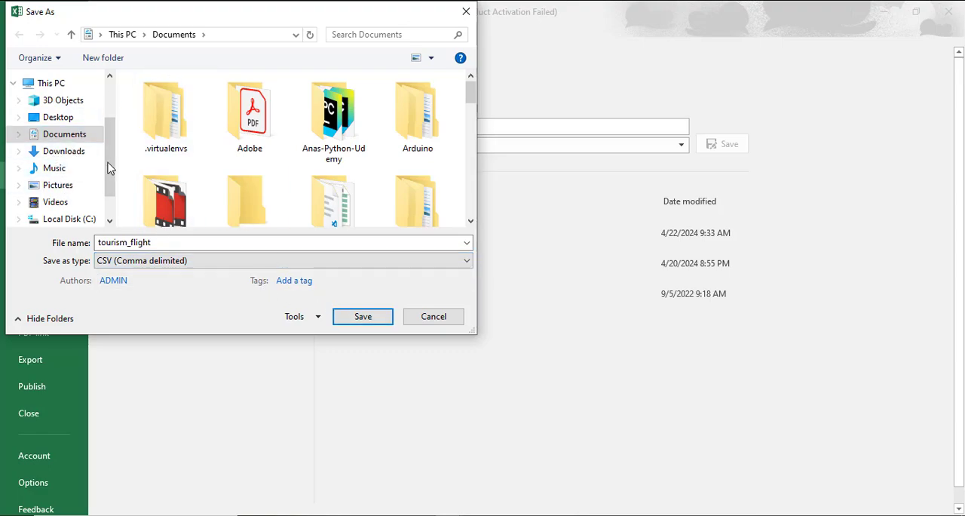
pyautogui.click(361, 320)
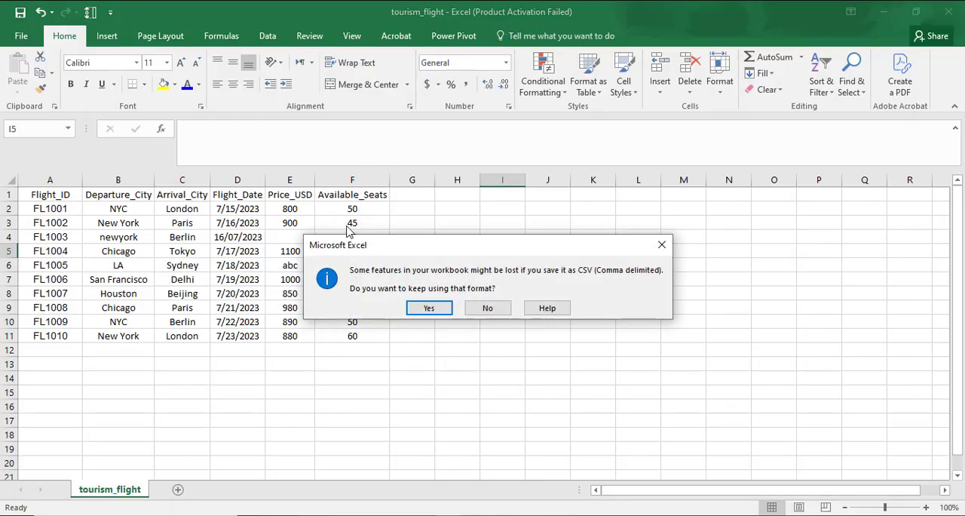
pyautogui.click(428, 308)
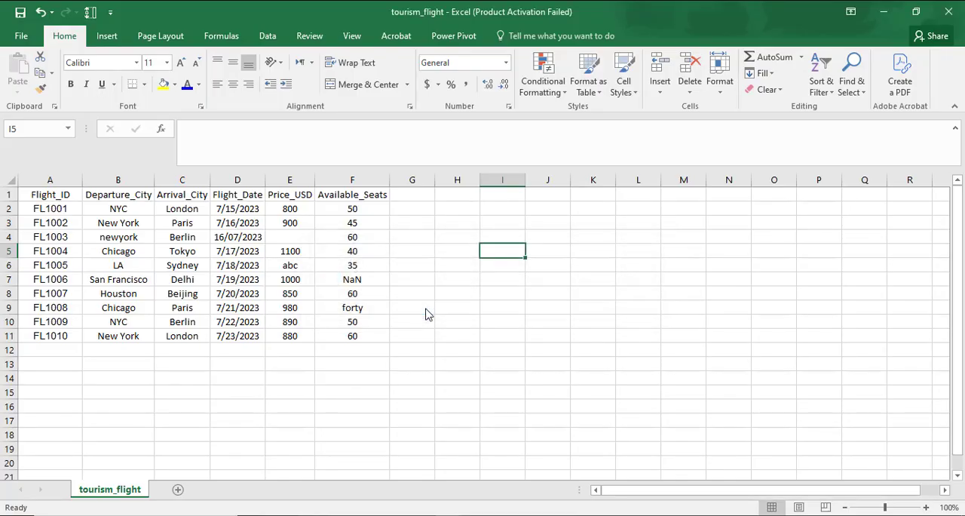
# View the Tourism_flight.csv Dataset slide in PowerPoint and return to the tourism_flight workbook in Excel
pyautogui.click(255, 309)
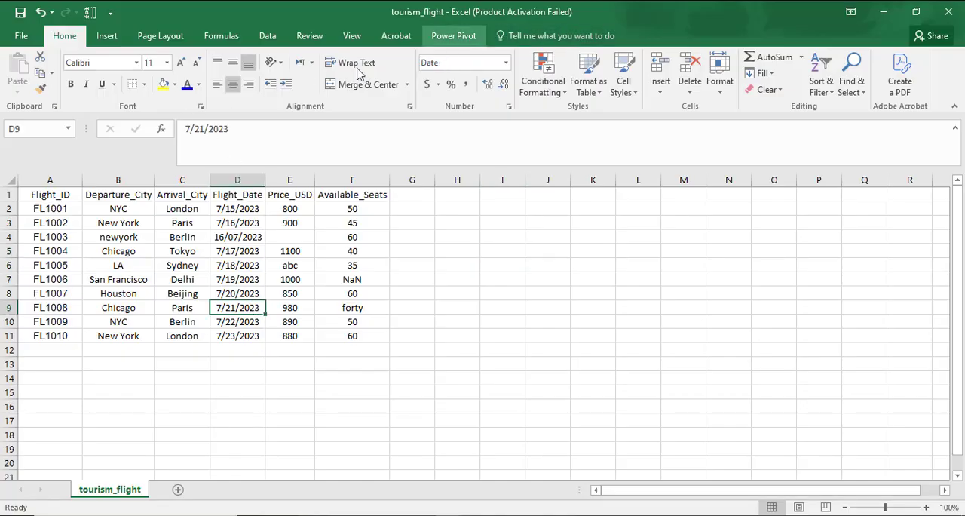
pyautogui.click(29, 195)
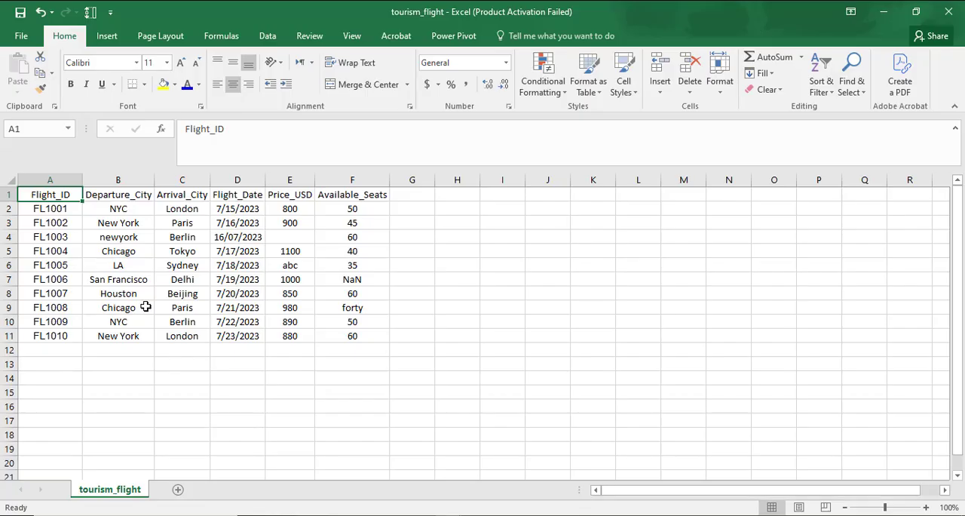
pyautogui.click(396, 515)
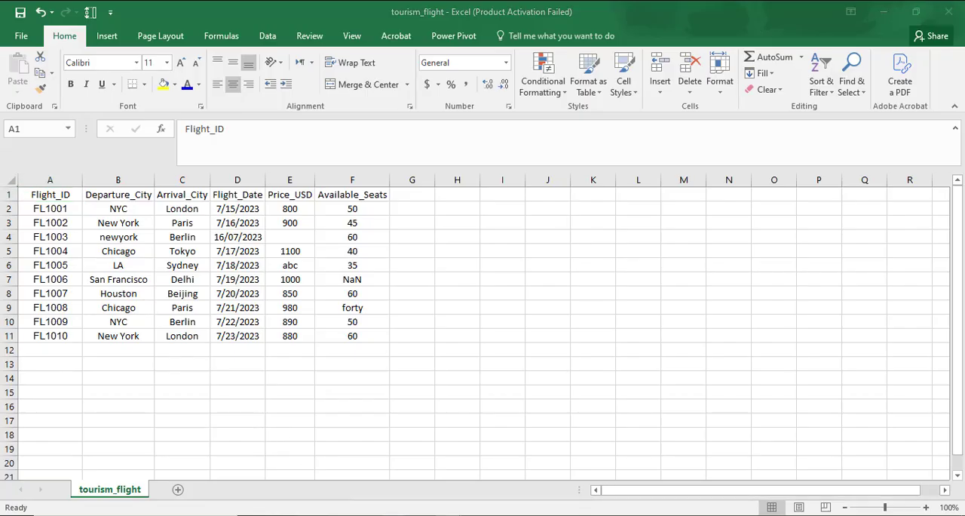
pyautogui.click(664, 480)
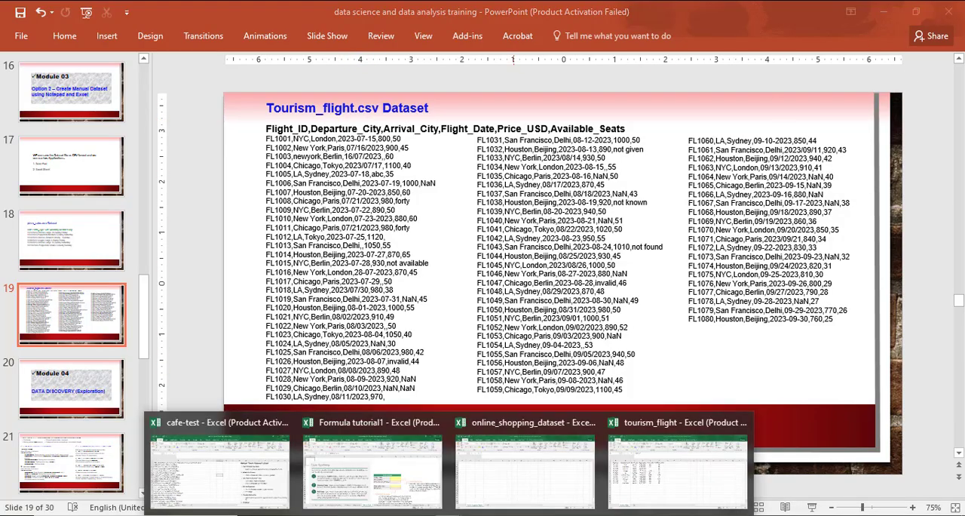
pyautogui.click(656, 467)
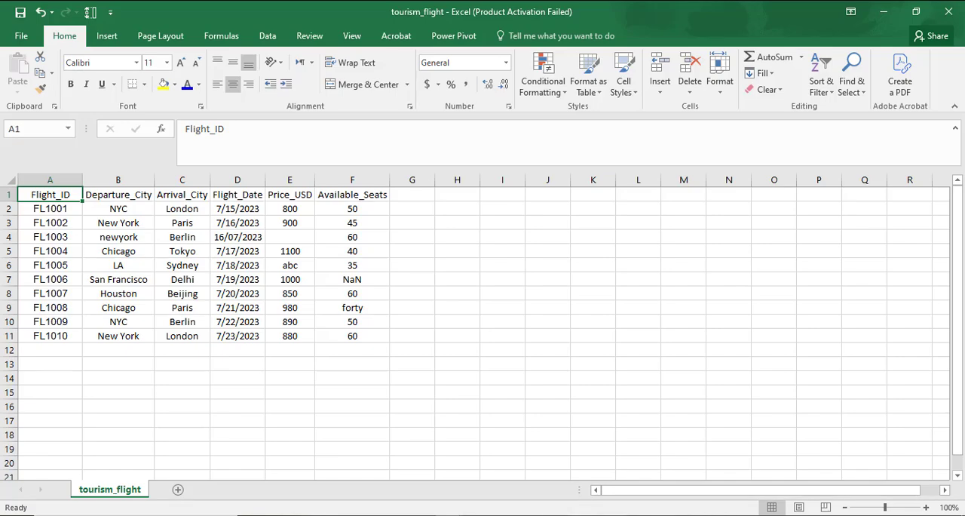
# Clear the existing flight data from A1:F12 and select cell A1
pyautogui.moveTo(354, 347); pyautogui.dragTo(23, 191)
pyautogui.press('Delete')
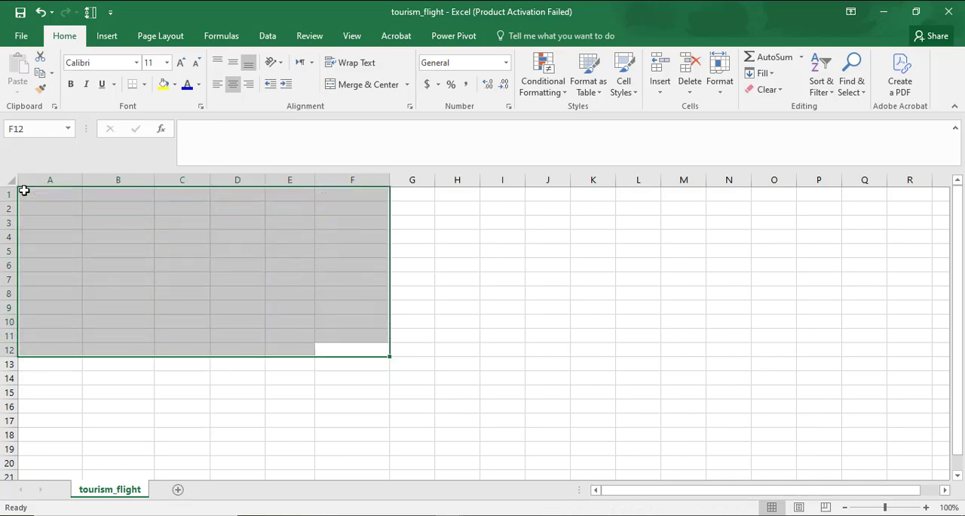
pyautogui.click(34, 196)
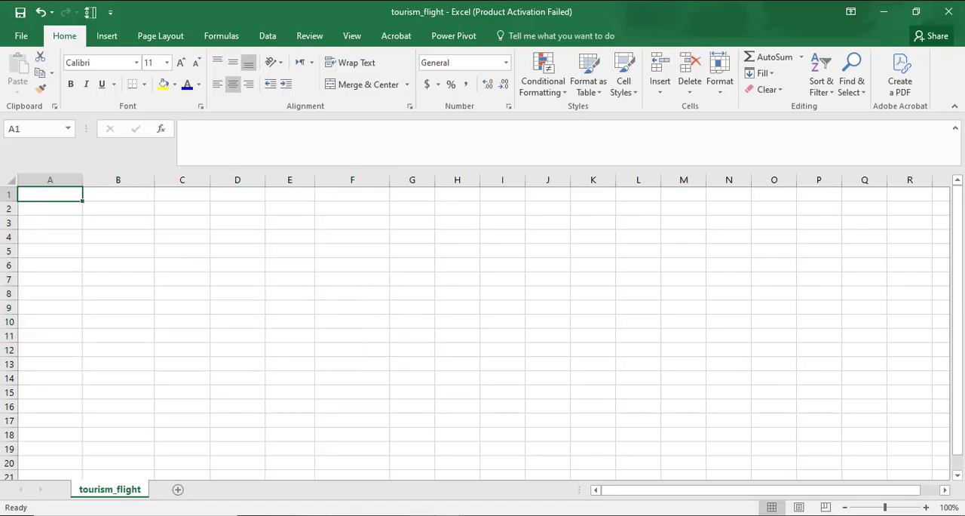
# Copy the header line and records FL1001 to FL1030 from the PowerPoint dataset slide and paste them into Excel at A1
pyautogui.moveTo(556, 515)
pyautogui.moveTo(411, 514)
pyautogui.click(671, 473)
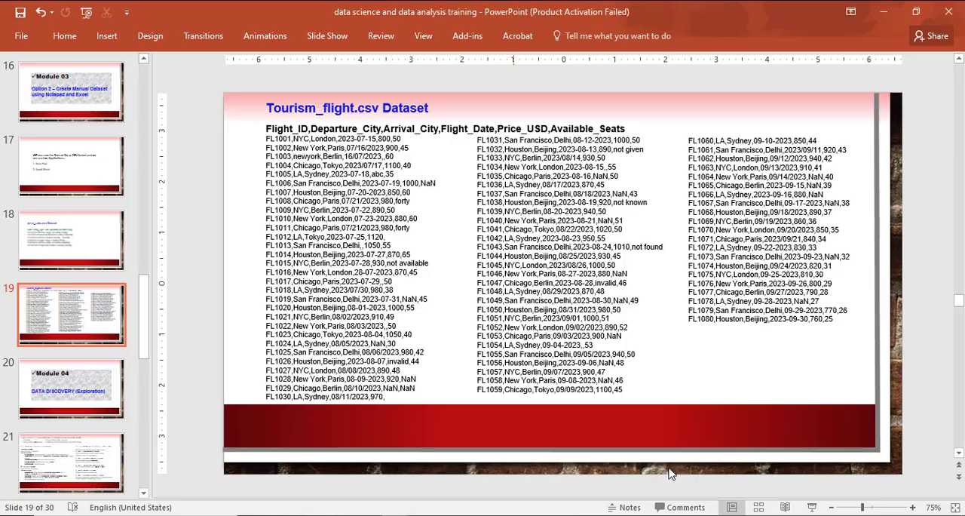
pyautogui.click(264, 132)
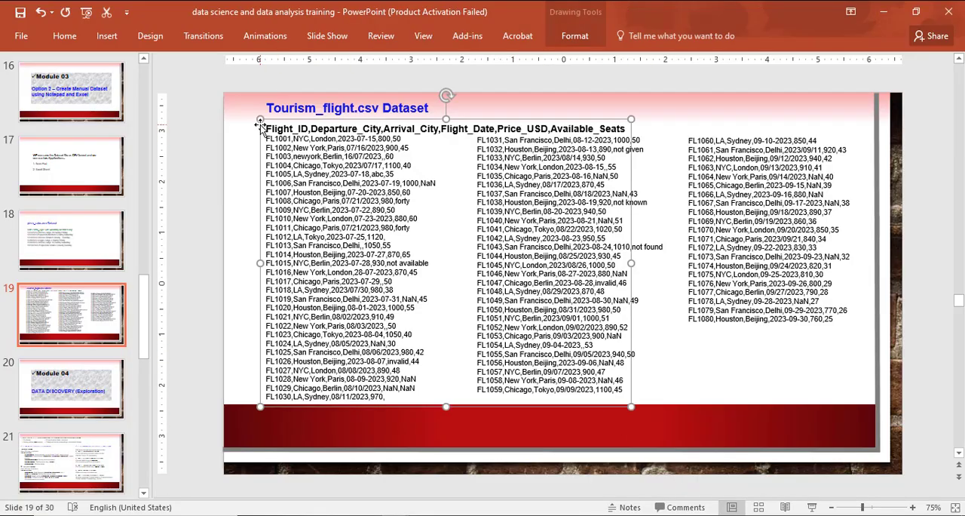
pyautogui.moveTo(265, 127); pyautogui.dragTo(400, 406)
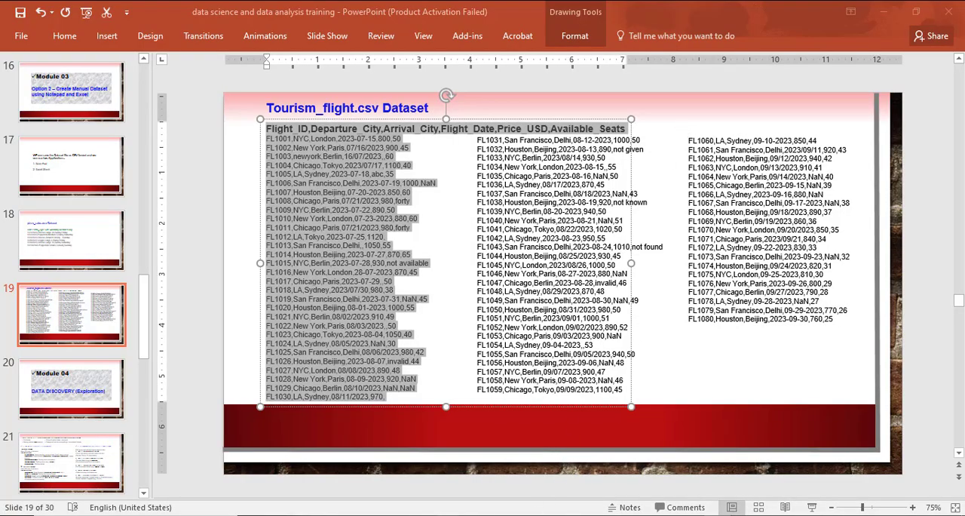
pyautogui.click(679, 477)
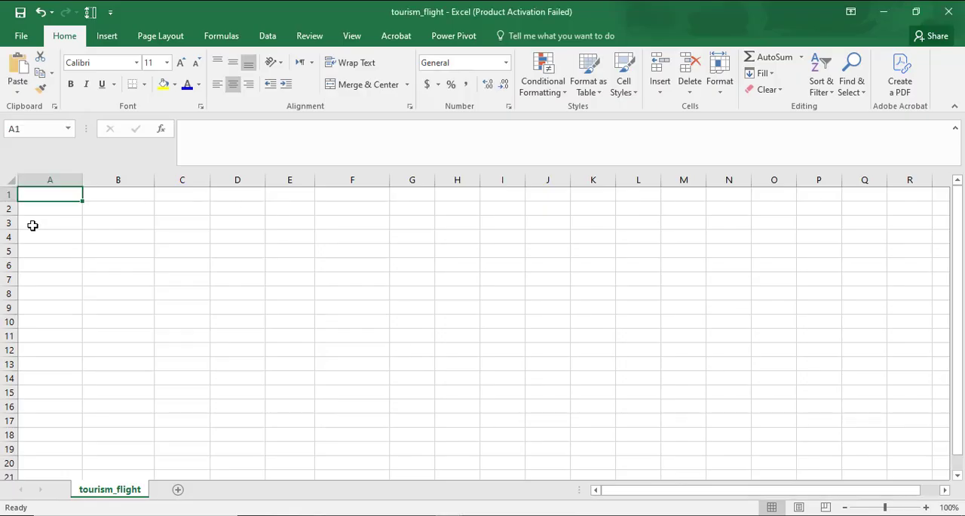
pyautogui.hotkey('ctrl', 'v')
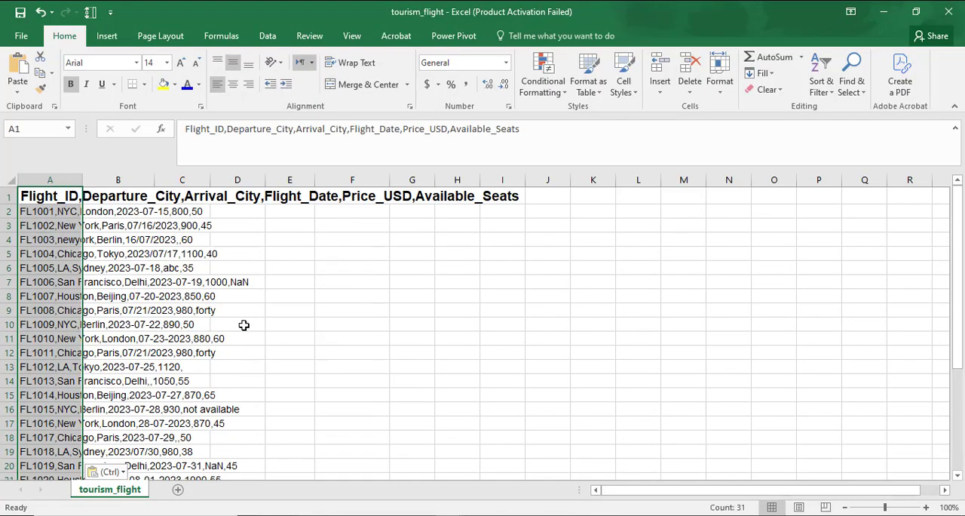
# Copy records FL1031 to FL1059 from the PowerPoint slide and paste them into the Excel sheet at A32
pyautogui.scroll(-8, 244, 324)
pyautogui.click(45, 293)
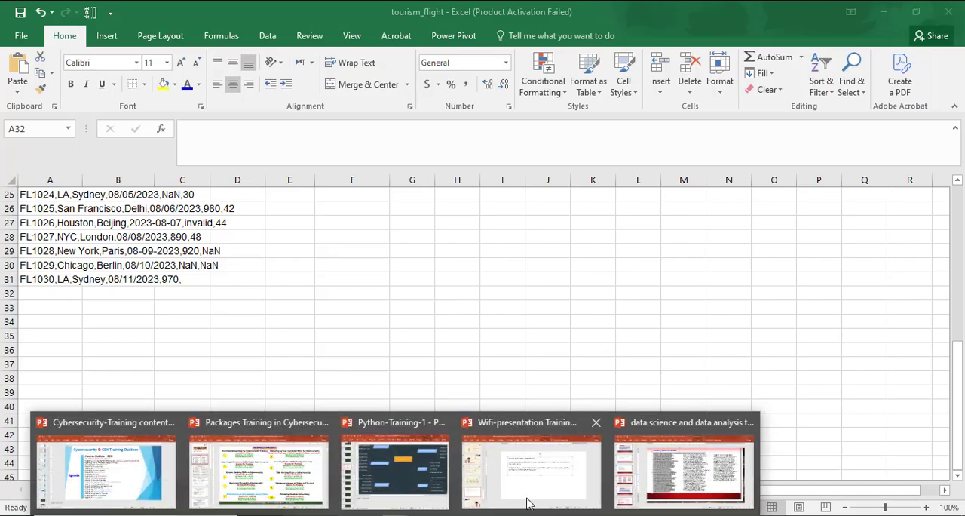
pyautogui.click(690, 480)
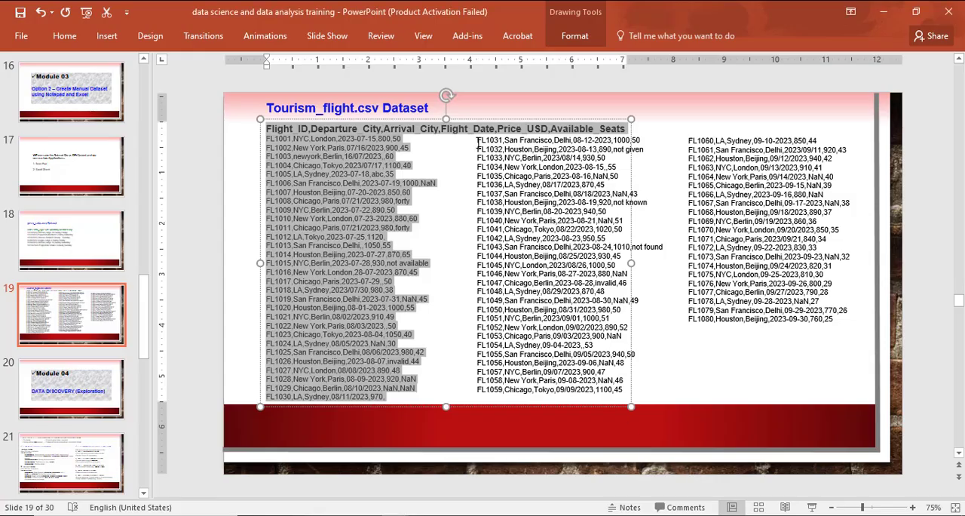
pyautogui.moveTo(478, 140); pyautogui.dragTo(606, 403)
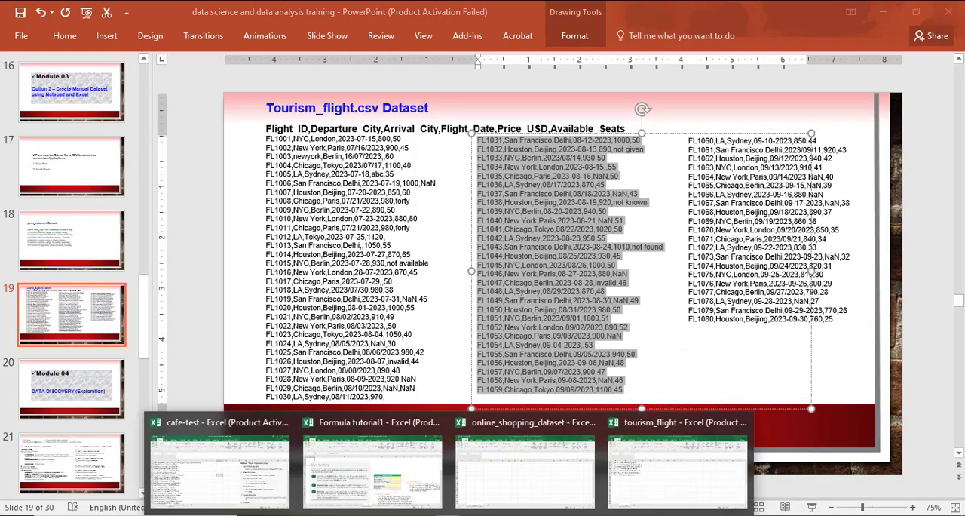
pyautogui.click(646, 478)
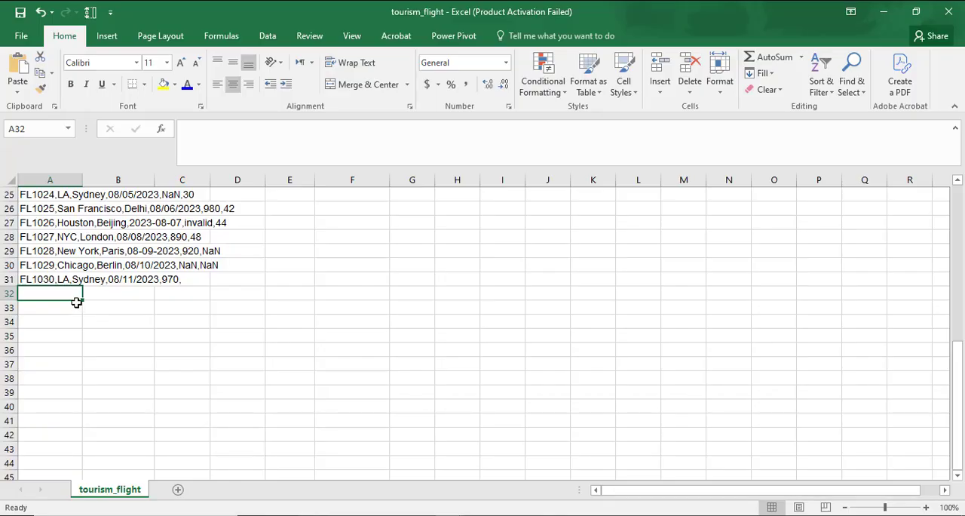
pyautogui.hotkey('ctrl', 'v')
# Copy records FL1060 to FL1080 from the PowerPoint slide and paste them into the Excel sheet at A61
pyautogui.scroll(-9, 406, 419)
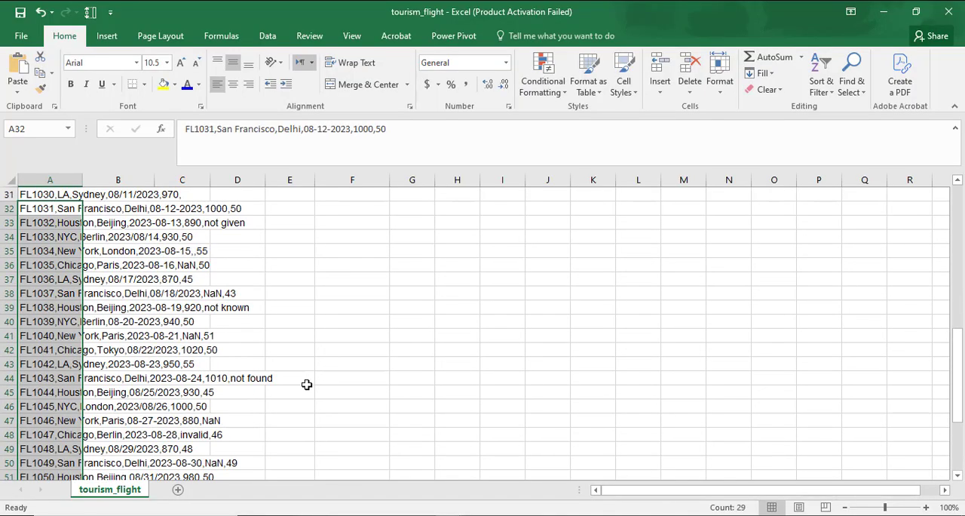
pyautogui.click(50, 325)
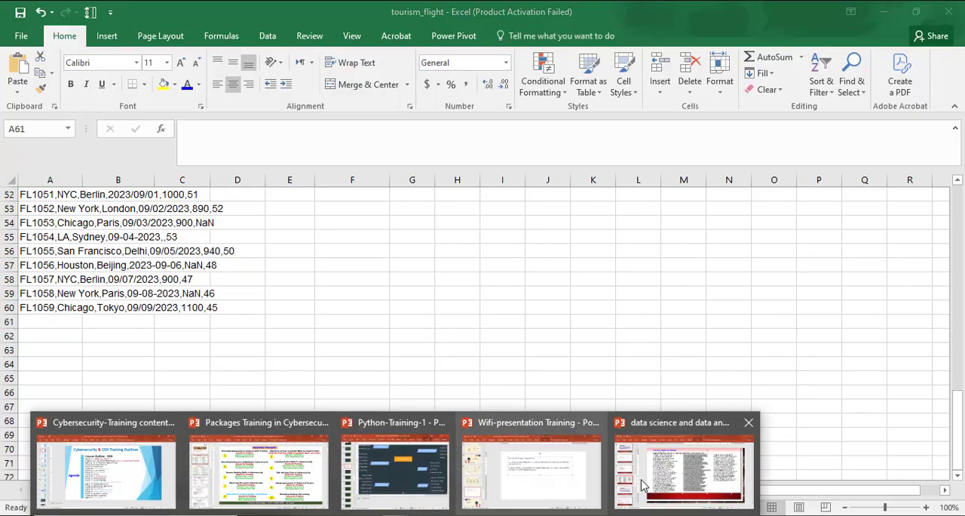
pyautogui.click(638, 463)
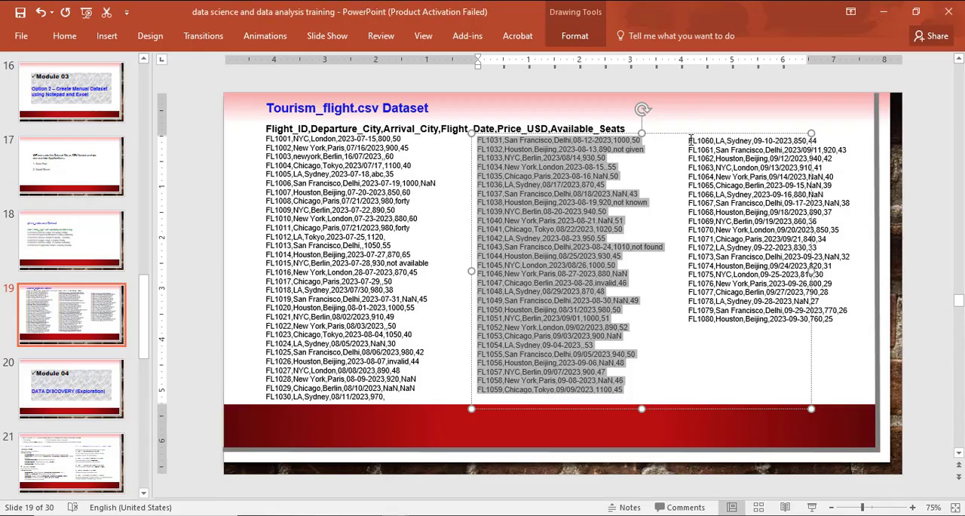
pyautogui.moveTo(688, 140); pyautogui.dragTo(823, 329)
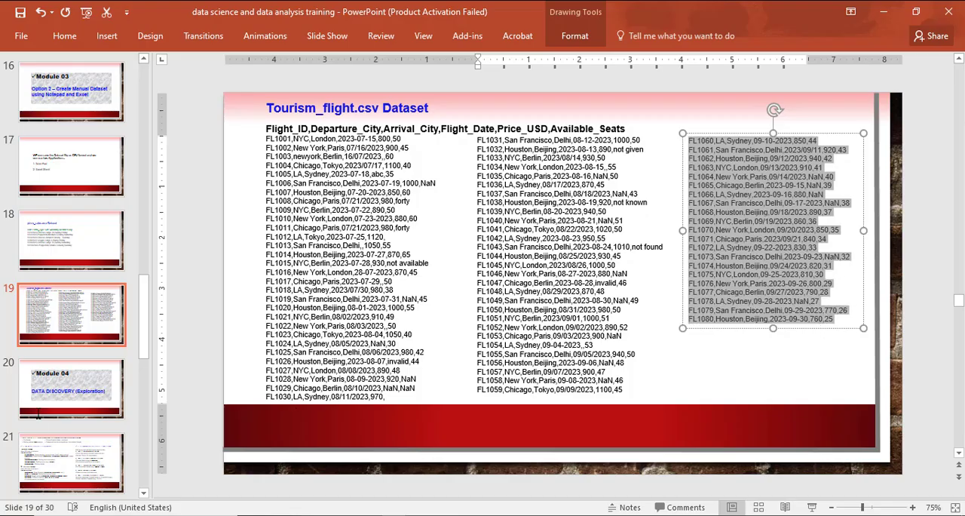
pyautogui.click(658, 349)
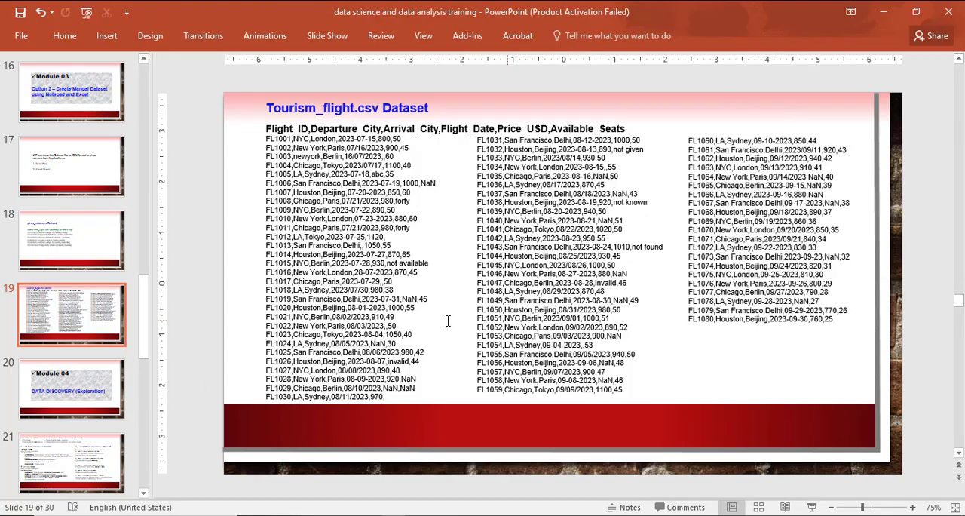
pyautogui.hotkey('alt', 'Tab')
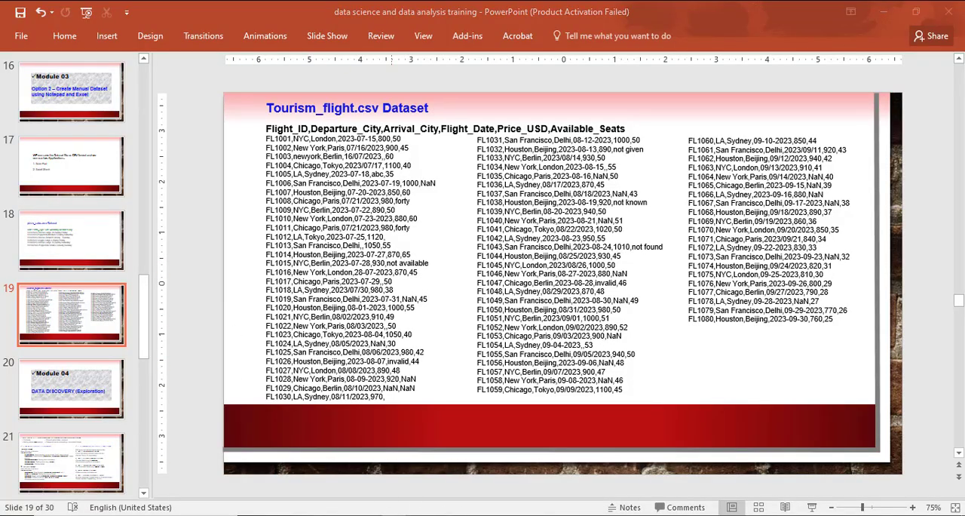
pyautogui.moveTo(560, 499)
pyautogui.click(675, 470)
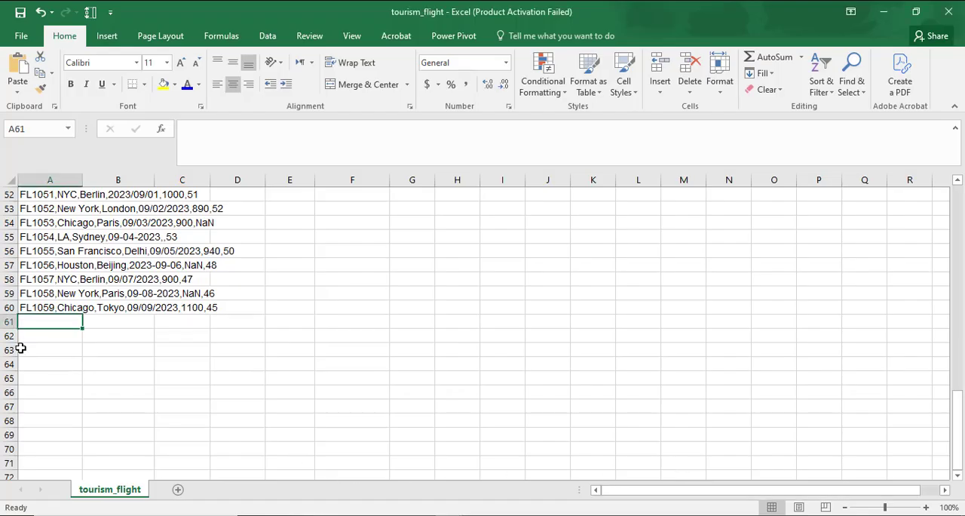
pyautogui.hotkey('ctrl', 'v')
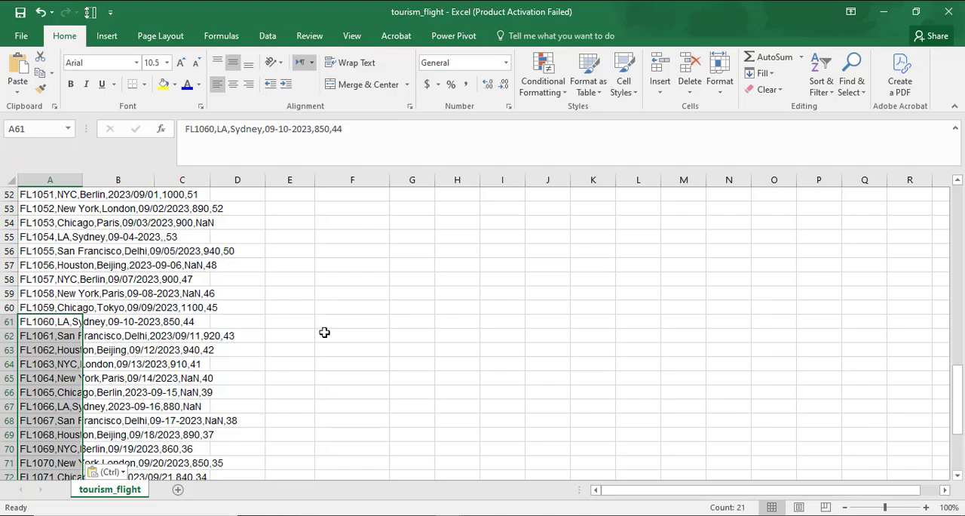
pyautogui.scroll(-5, 323, 329)
pyautogui.scroll(-2, 276, 326)
pyautogui.click(94, 349)
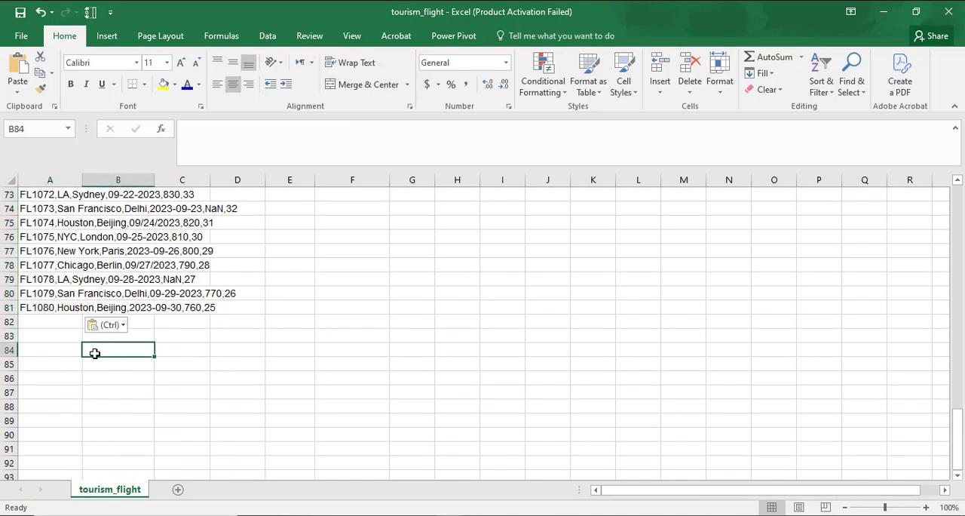
# Select the pasted comma-separated flight data in column A, from the header in A1 through record FL1080 in A81
pyautogui.scroll(3, 75, 264)
pyautogui.scroll(20, 78, 271)
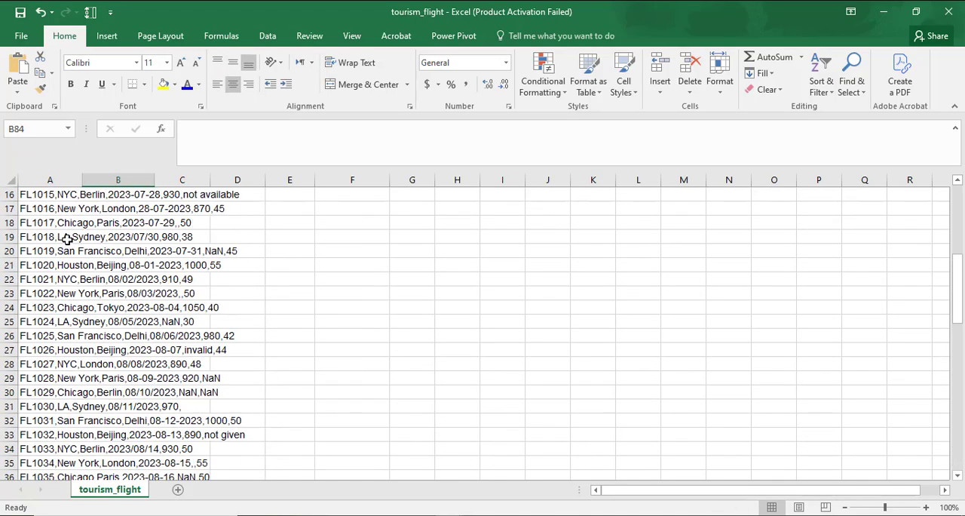
pyautogui.moveTo(43, 197); pyautogui.dragTo(39, 370)
pyautogui.doubleClick(50, 213)
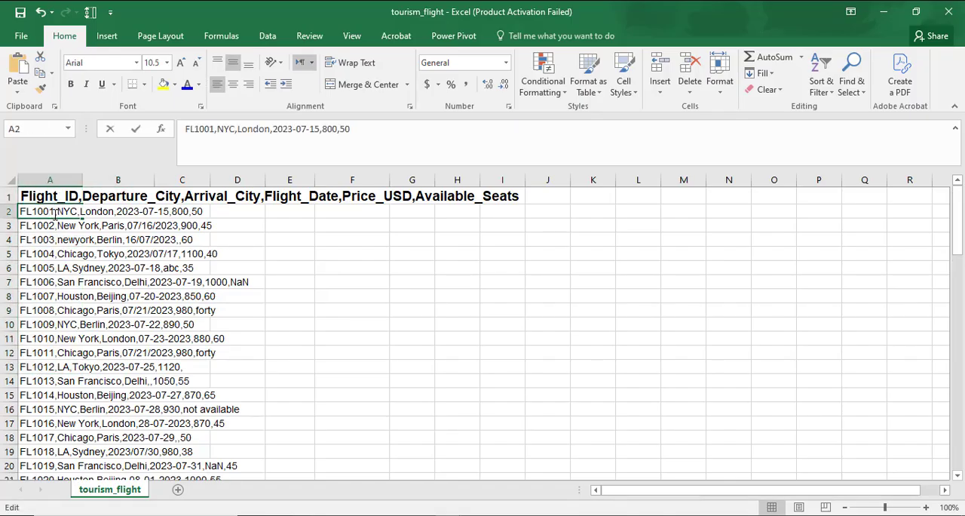
pyautogui.moveTo(36, 195); pyautogui.dragTo(119, 343)
pyautogui.press('Escape')
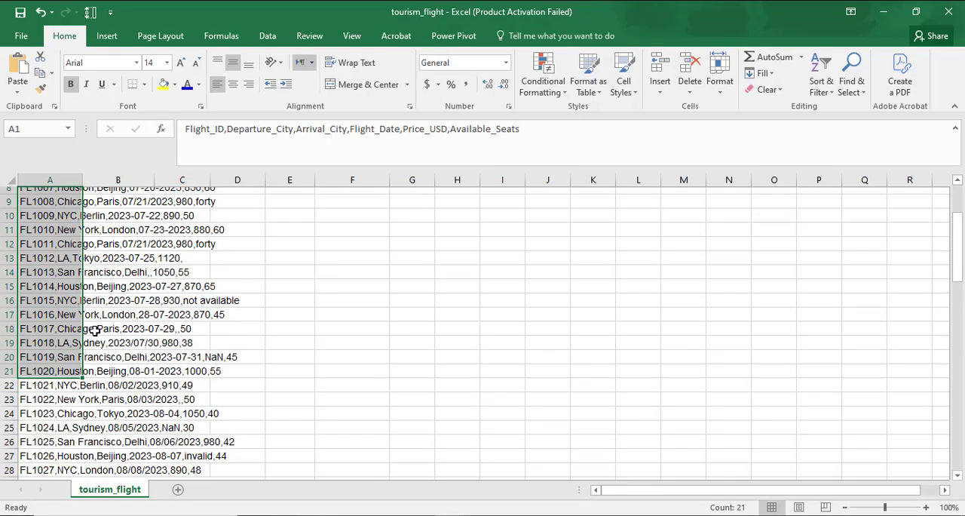
pyautogui.scroll(-3, 46, 245)
pyautogui.scroll(-1, 45, 245)
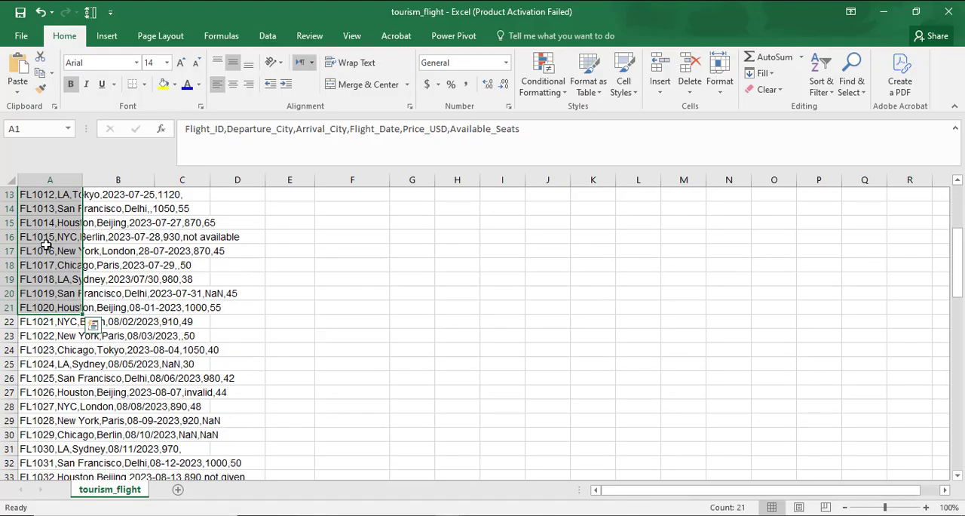
pyautogui.hotkey('shift', 'Down')
pyautogui.hotkey('shift', 'Down')
pyautogui.hotkey('shift', 'Down')
pyautogui.hotkey('shift', 'Down')
pyautogui.hotkey('shift', 'Down')
pyautogui.hotkey('shift', 'Down')
pyautogui.hotkey('shift', 'Down')
pyautogui.hotkey('shift', 'Down')
pyautogui.hotkey('shift', 'Down')
pyautogui.hotkey('shift', 'Down')
pyautogui.hotkey('shift', 'Down')
pyautogui.hotkey('shift', 'Down')
pyautogui.hotkey('shift', 'Down')
pyautogui.hotkey('shift', 'Down')
pyautogui.hotkey('shift', 'Down')
pyautogui.hotkey('shift', 'Down')
pyautogui.hotkey('shift', 'Down')
pyautogui.hotkey('shift', 'Down')
pyautogui.hotkey('shift', 'Down')
pyautogui.hotkey('shift', 'Down')
pyautogui.hotkey('shift', 'Down')
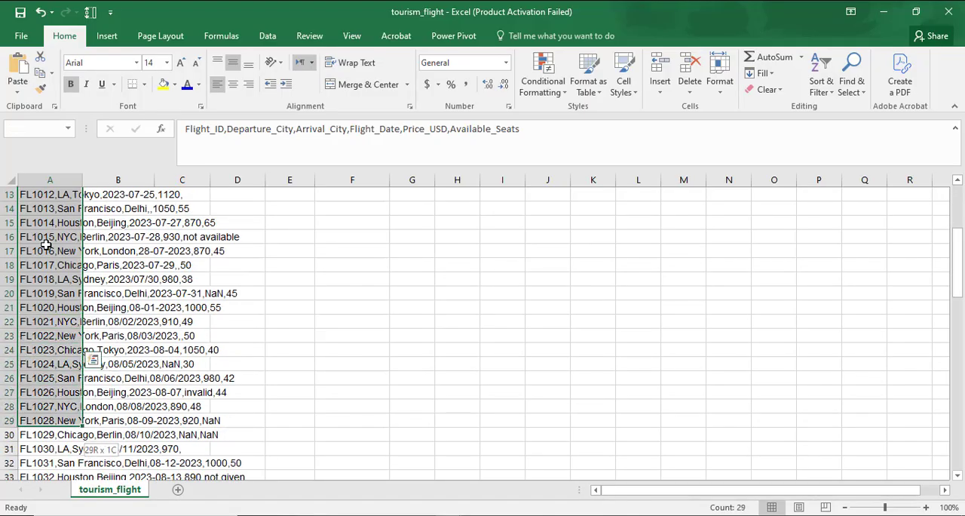
pyautogui.hotkey('shift', 'Down')
pyautogui.hotkey('shift', 'Down')
pyautogui.hotkey('shift', 'Down')
pyautogui.hotkey('shift', 'Down')
pyautogui.hotkey('shift', 'Down')
pyautogui.hotkey('shift', 'Down')
pyautogui.hotkey('shift', 'Down')
pyautogui.hotkey('shift', 'Down')
pyautogui.hotkey('shift', 'Down')
pyautogui.hotkey('shift', 'Down')
pyautogui.hotkey('shift', 'Down')
pyautogui.hotkey('shift', 'Down')
pyautogui.hotkey('shift', 'Down')
pyautogui.hotkey('shift', 'Down')
pyautogui.hotkey('shift', 'Down')
pyautogui.hotkey('shift', 'Down')
pyautogui.hotkey('shift', 'Down')
pyautogui.hotkey('shift', 'Down')
pyautogui.hotkey('shift', 'Down')
pyautogui.hotkey('shift', 'Down')
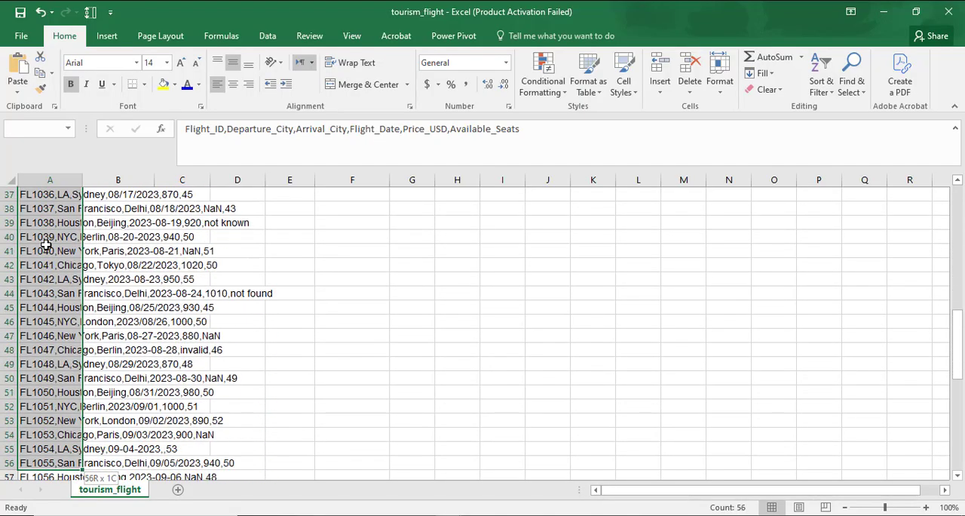
pyautogui.hotkey('shift', 'Down')
pyautogui.hotkey('shift', 'Down')
pyautogui.hotkey('shift', 'Down')
pyautogui.hotkey('shift', 'Down')
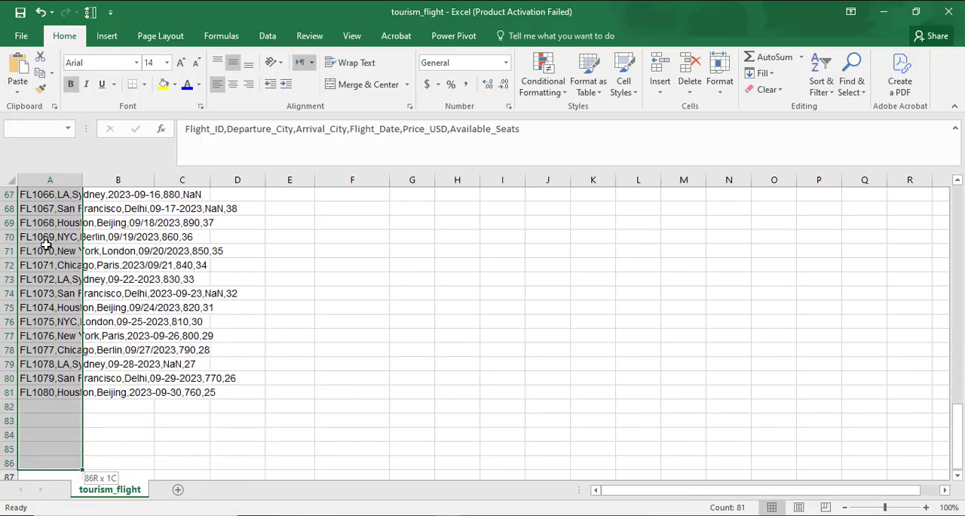
pyautogui.hotkey('shift', 'Up')
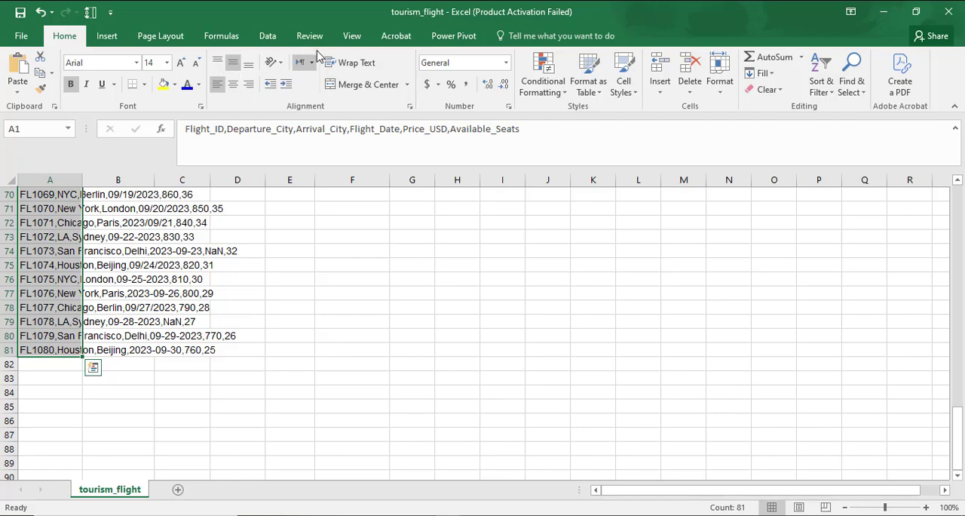
# Split the selected data into columns with Text to Columns, using Delimited, comma as delimiter, General format and destination $A$1
pyautogui.click(269, 39)
pyautogui.click(566, 83)
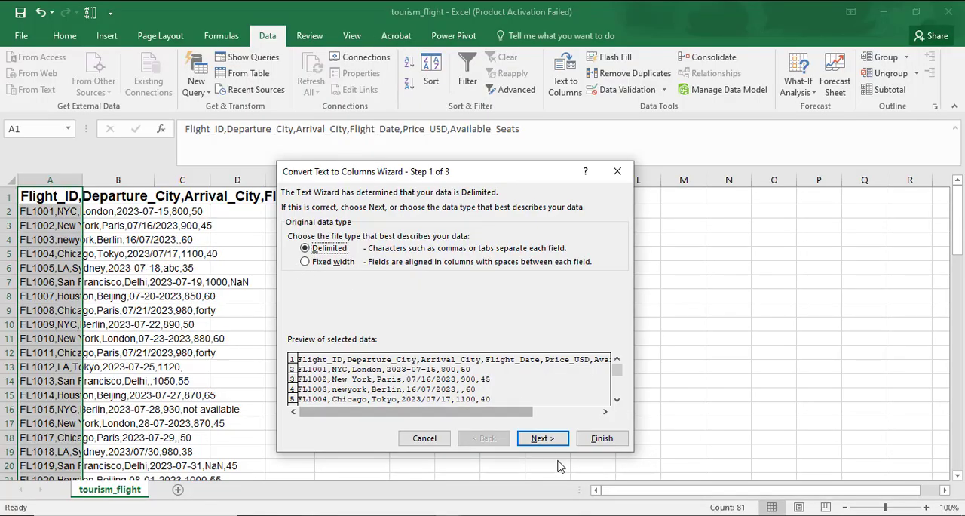
pyautogui.click(544, 438)
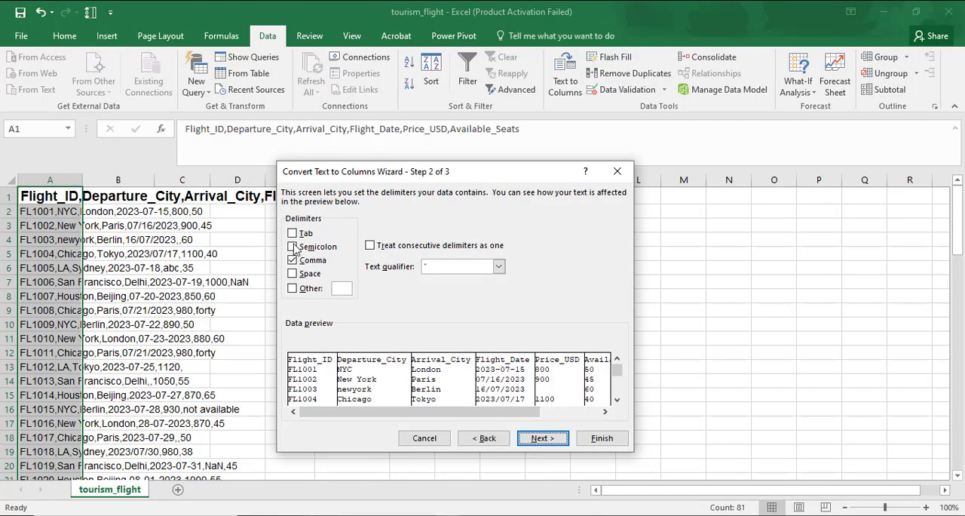
pyautogui.click(543, 438)
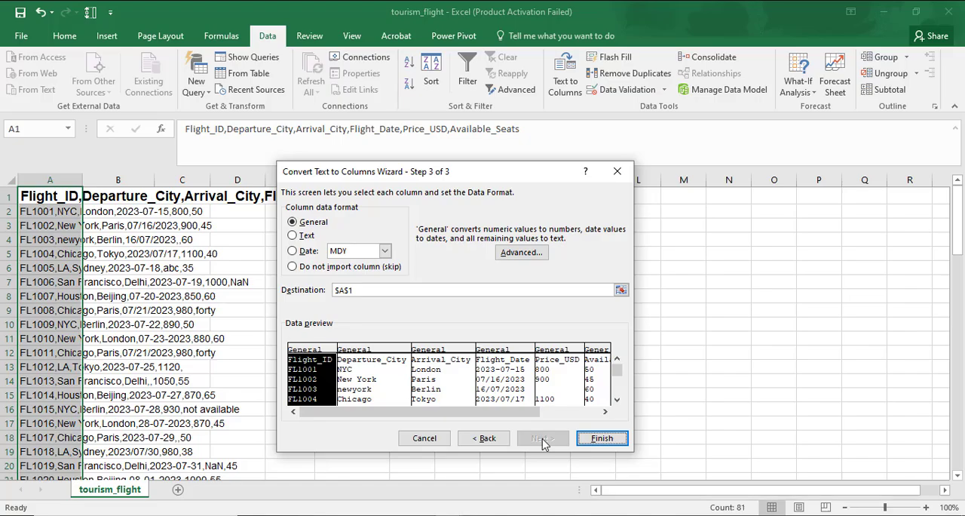
pyautogui.click(601, 438)
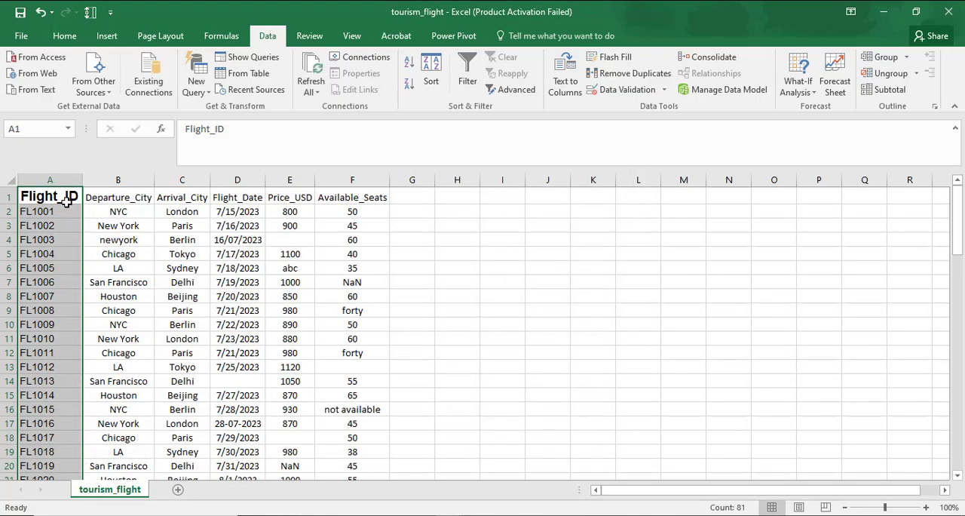
# Copy the formatting of the Departure_City header in B1 onto the Flight_ID header in A1 with Format Painter
pyautogui.click(124, 199)
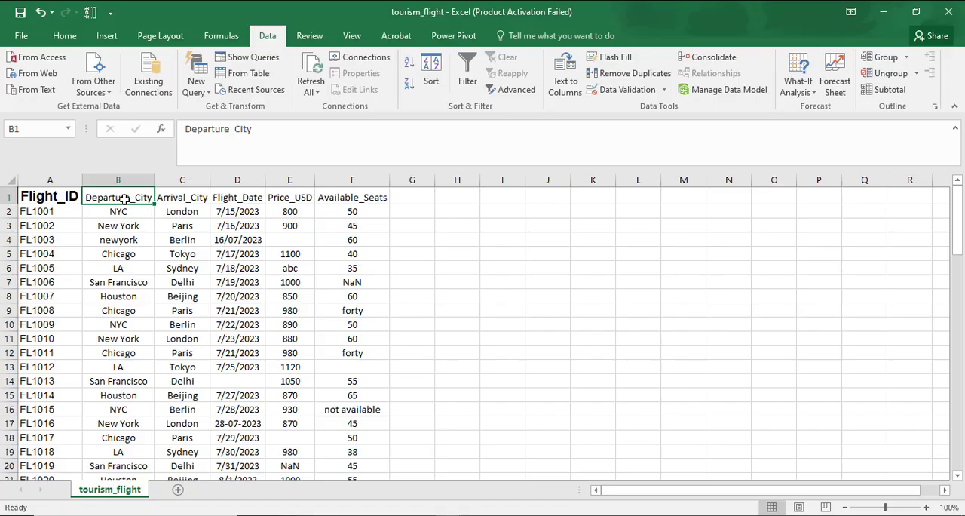
pyautogui.click(62, 37)
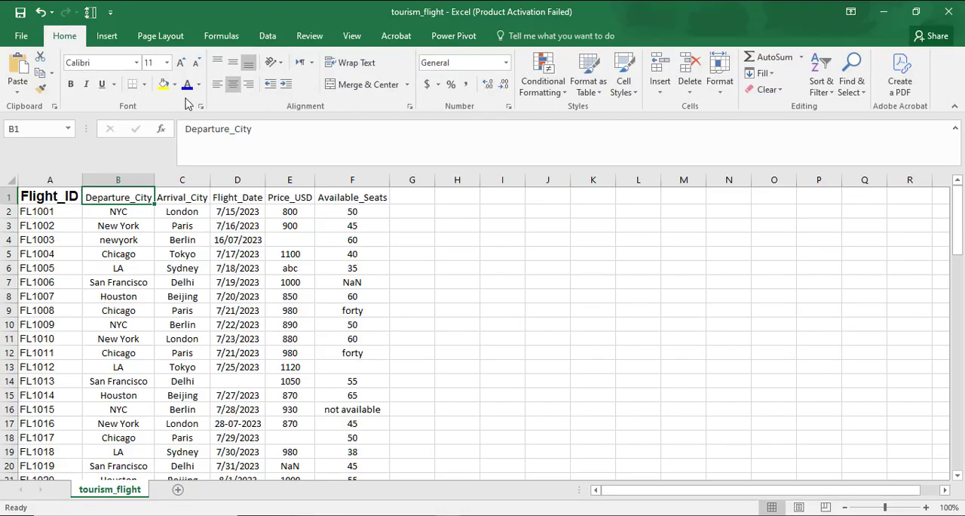
pyautogui.click(41, 88)
pyautogui.click(41, 200)
pyautogui.click(581, 319)
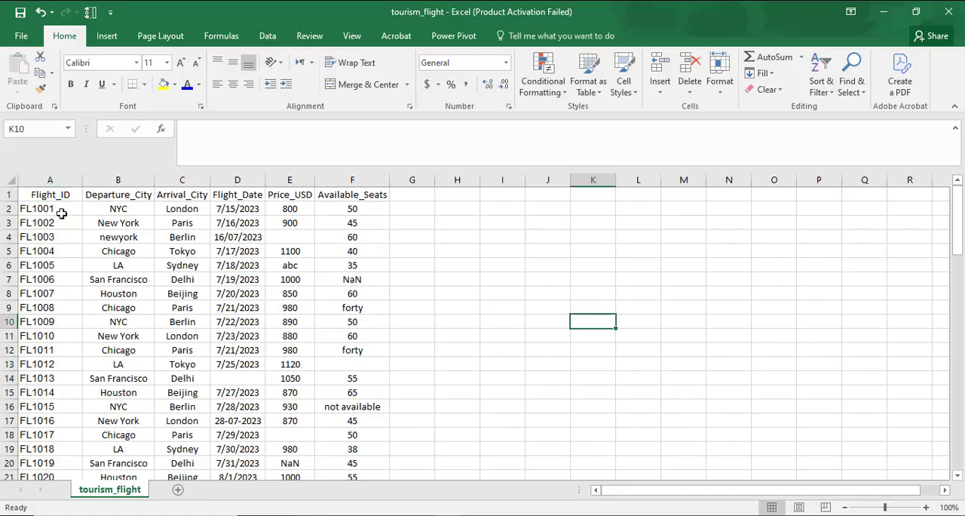
# Center the contents of columns A to F horizontally
pyautogui.moveTo(43, 190); pyautogui.dragTo(377, 178)
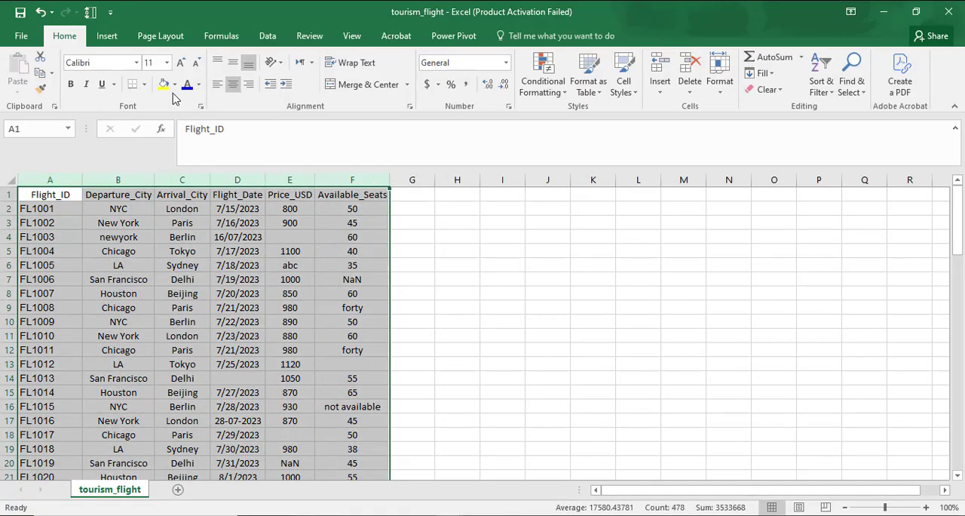
pyautogui.click(233, 83)
pyautogui.click(233, 83)
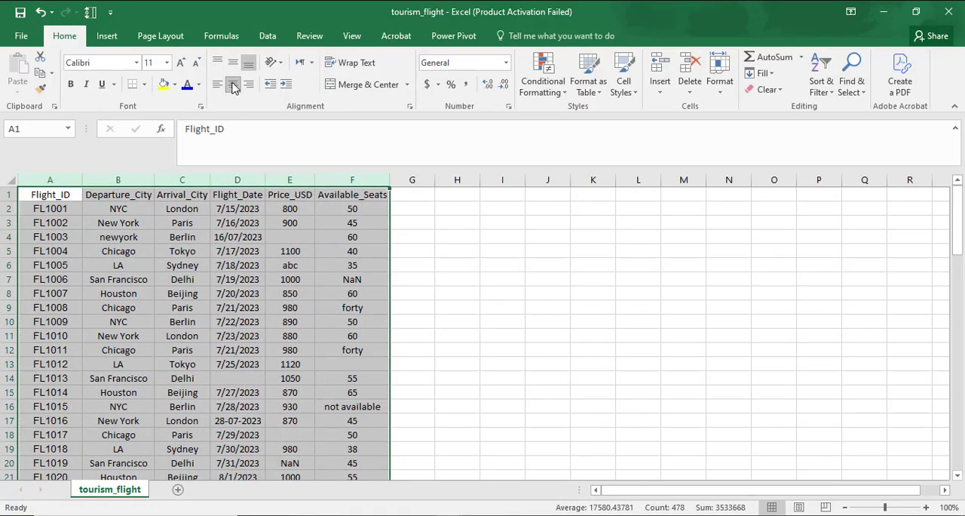
# Widen columns A to F to one equal width that fits all the headers, and deselect them
pyautogui.doubleClick(81, 179)
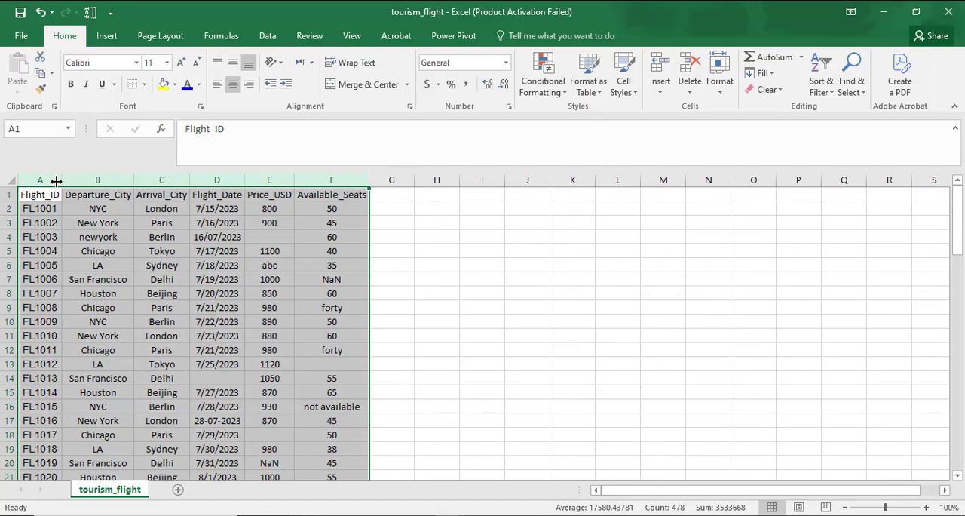
pyautogui.moveTo(61, 179); pyautogui.dragTo(75, 180)
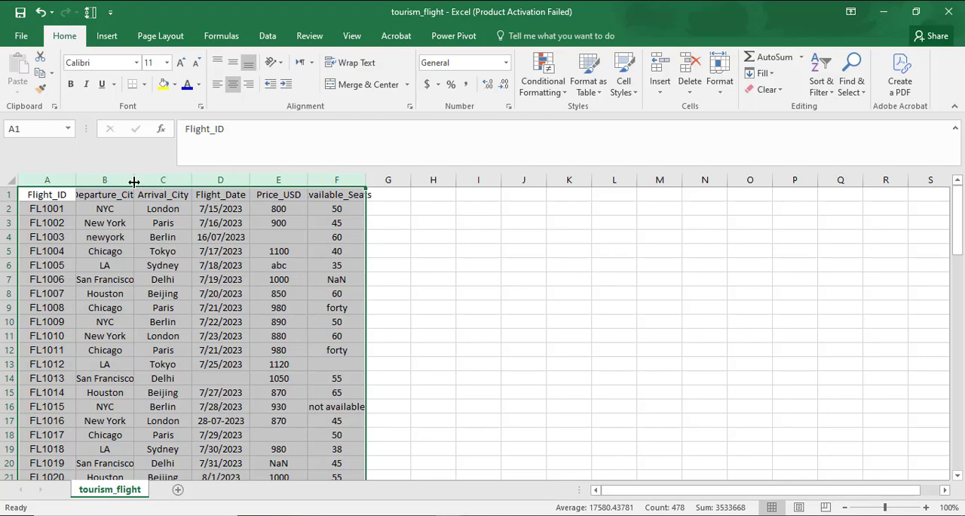
pyautogui.moveTo(134, 179); pyautogui.dragTo(150, 180)
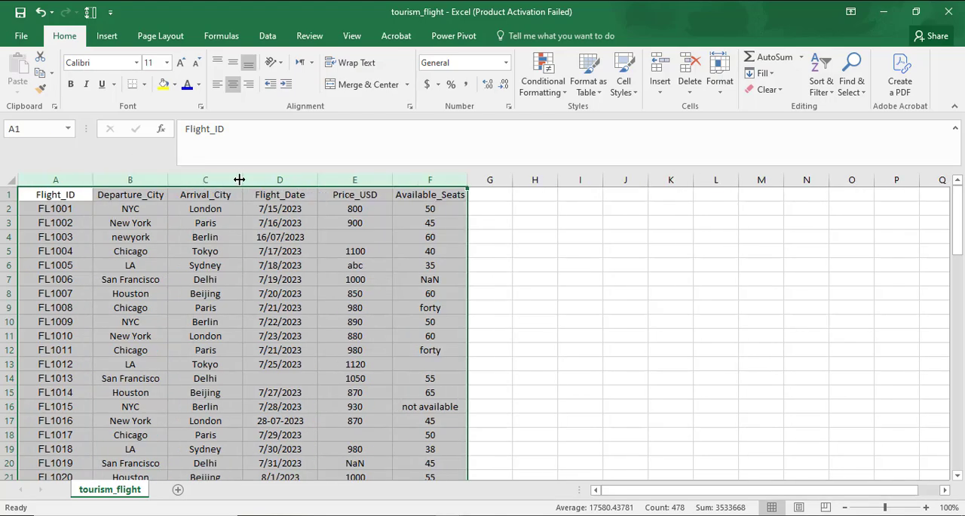
pyautogui.moveTo(242, 180); pyautogui.dragTo(249, 180)
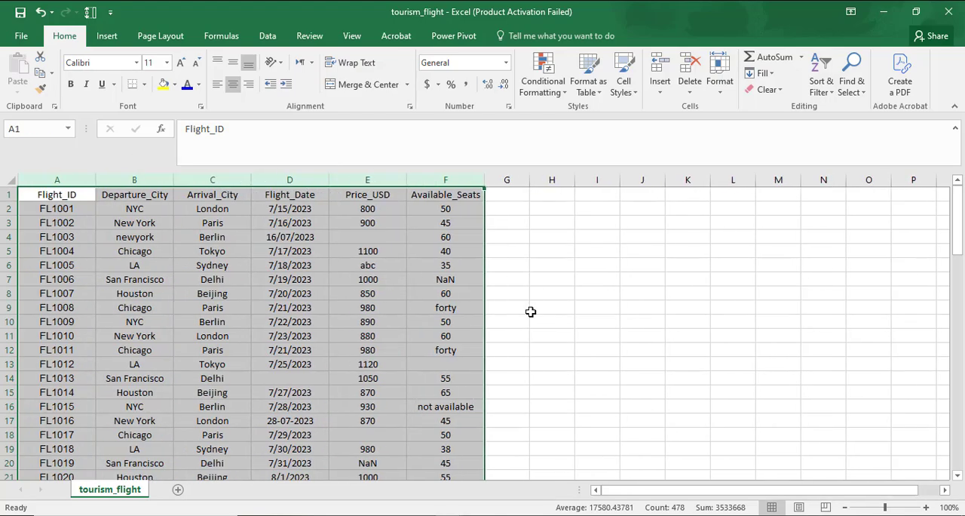
pyautogui.click(598, 307)
# Examine the Price_USD and Available_Seats columns in the first 50 rows for empty cells and text entries in place of numbers
pyautogui.click(374, 237)
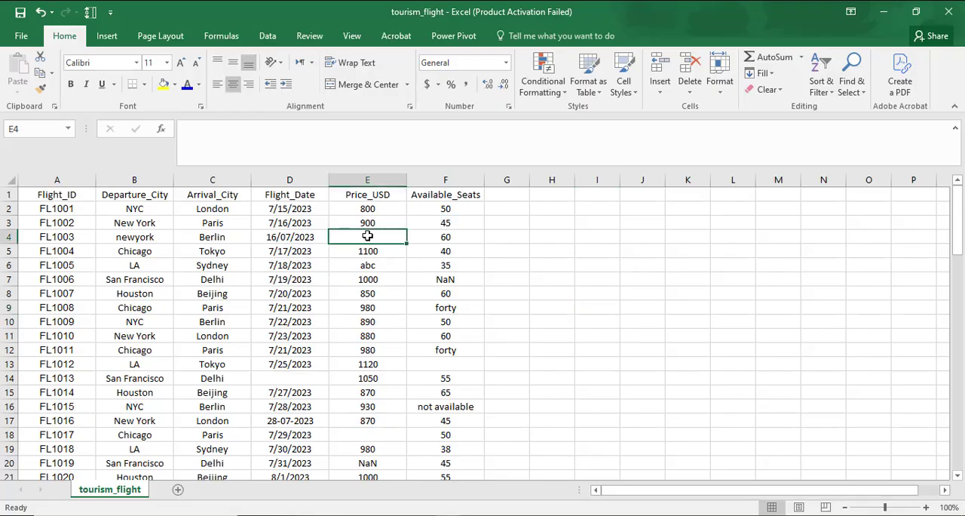
pyautogui.click(429, 405)
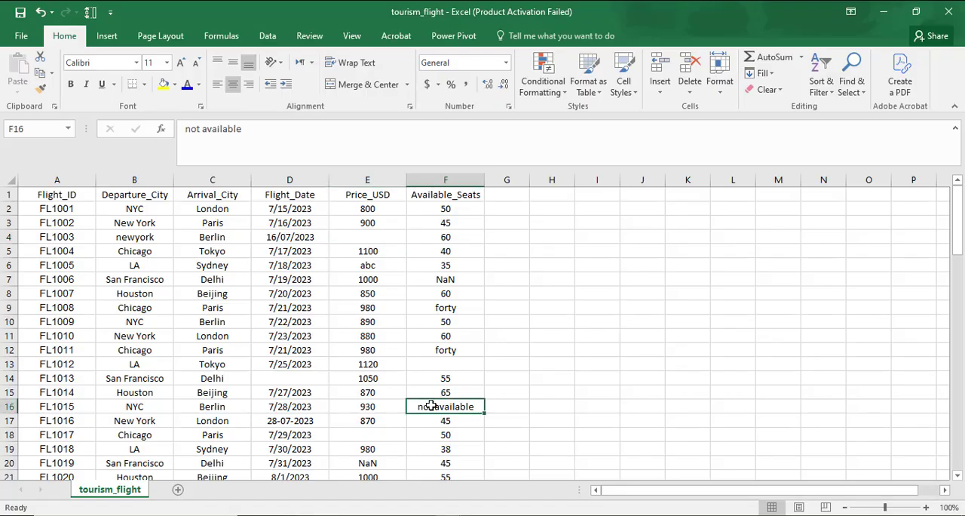
pyautogui.click(370, 235)
pyautogui.press('Down')
pyautogui.press('Down')
pyautogui.click(352, 436)
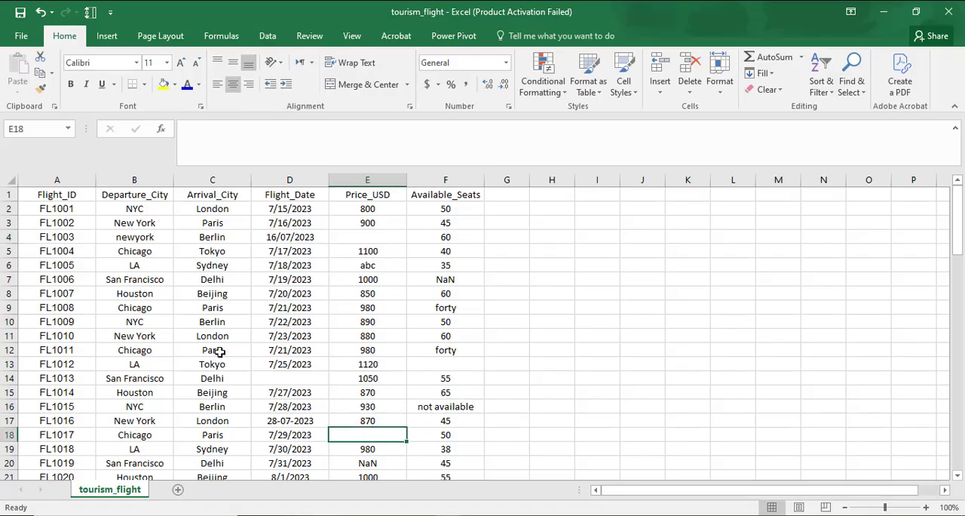
pyautogui.scroll(-10, 122, 320)
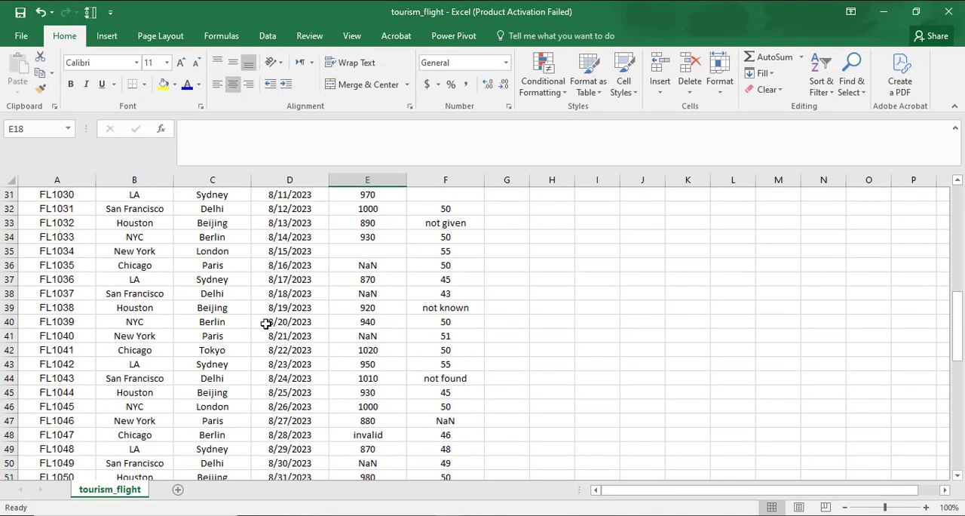
pyautogui.click(366, 252)
pyautogui.click(439, 378)
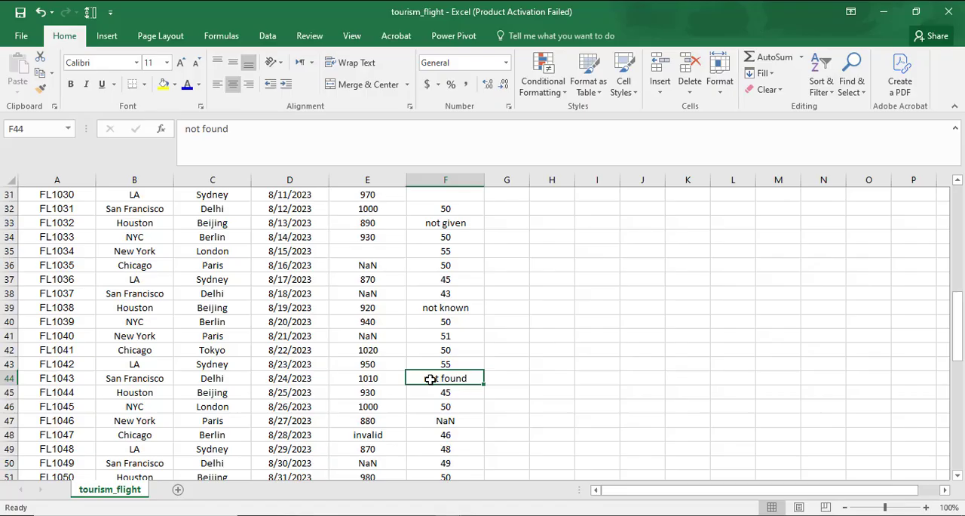
pyautogui.click(443, 306)
pyautogui.click(424, 234)
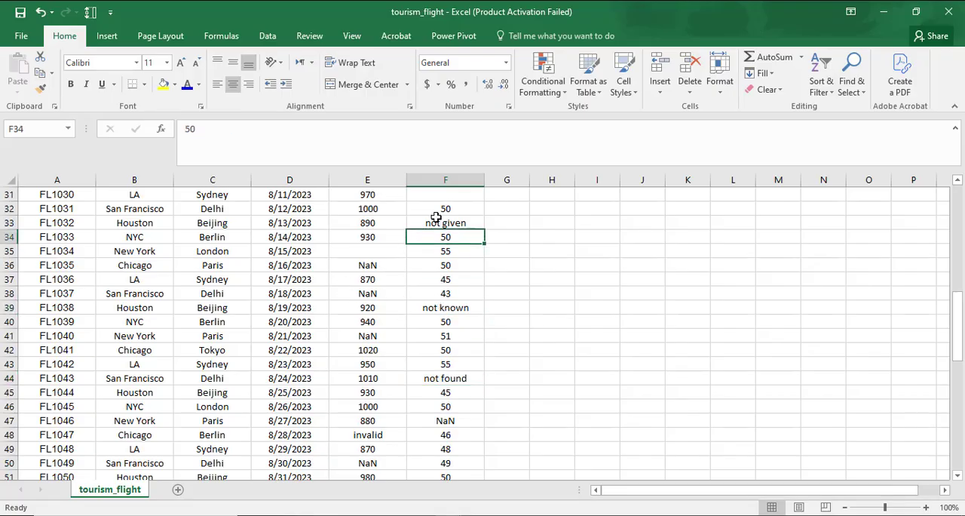
pyautogui.click(436, 217)
# Review the remaining records for invalid, NaN and missing values, and check the Flight_Date entries near the start of the dataset
pyautogui.scroll(-2, 297, 365)
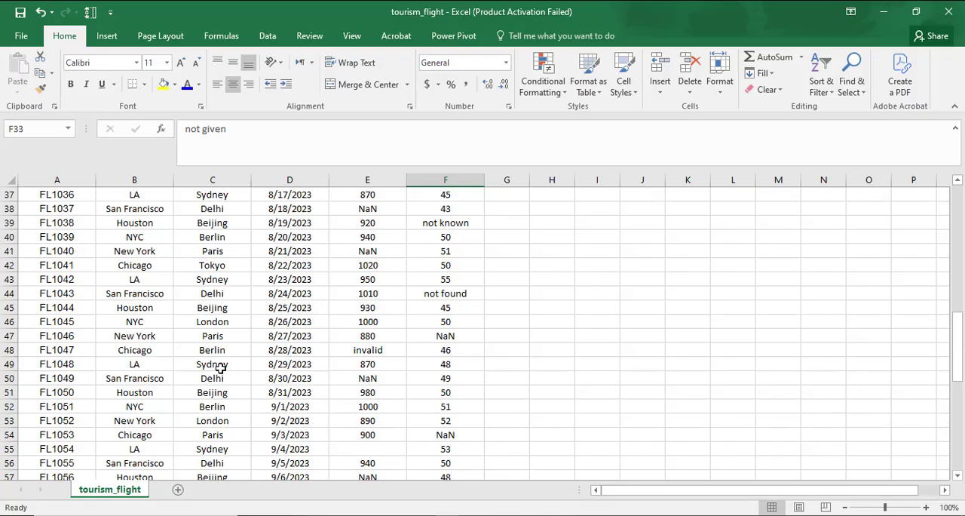
pyautogui.click(386, 354)
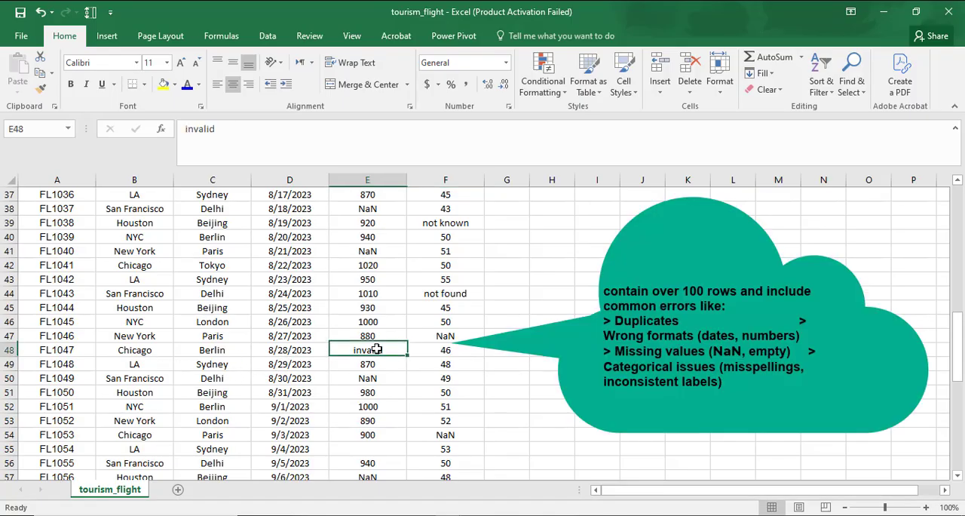
pyautogui.scroll(-5, 352, 392)
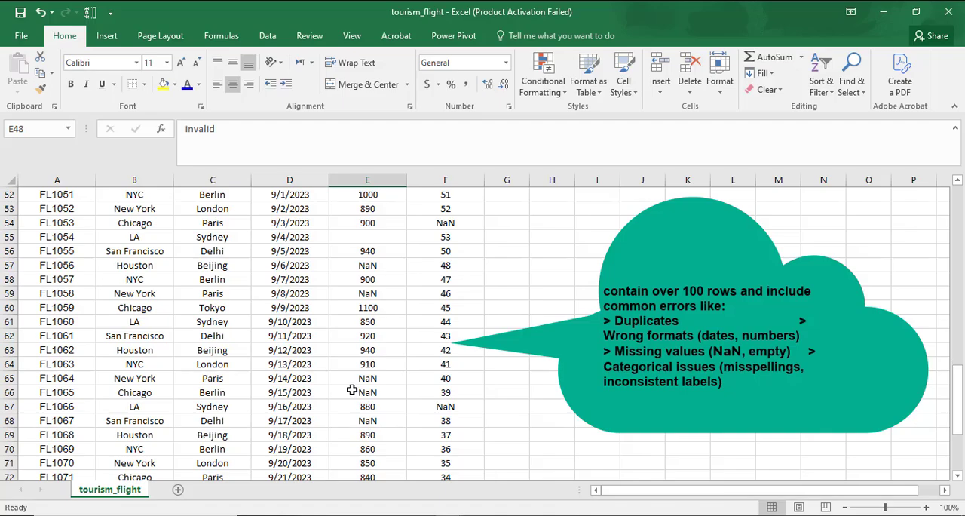
pyautogui.scroll(-2, 352, 389)
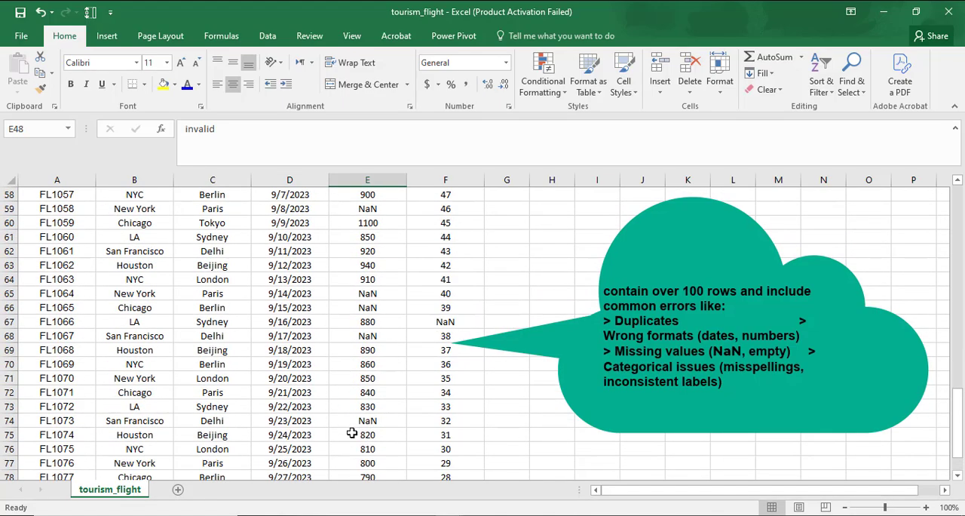
pyautogui.scroll(5, 351, 433)
pyautogui.scroll(-2, 350, 427)
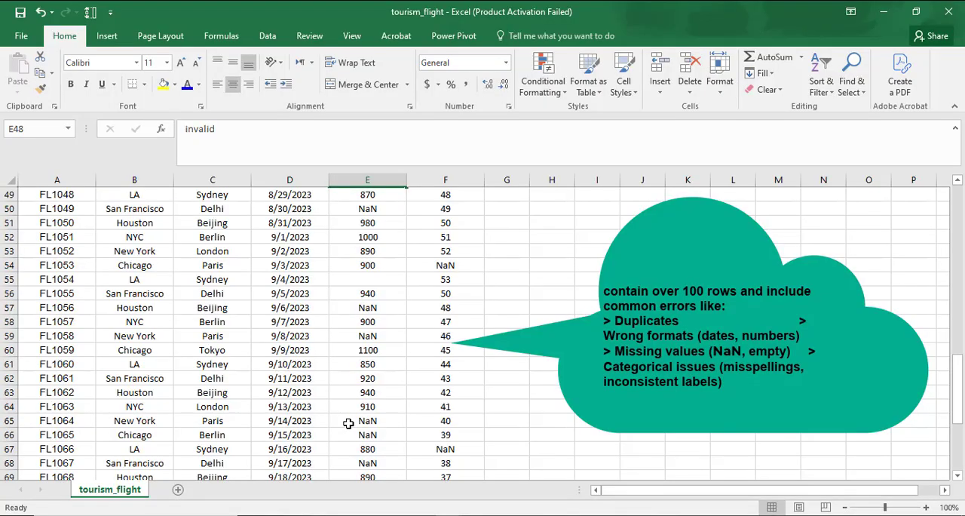
pyautogui.scroll(4, 348, 424)
pyautogui.scroll(8, 348, 422)
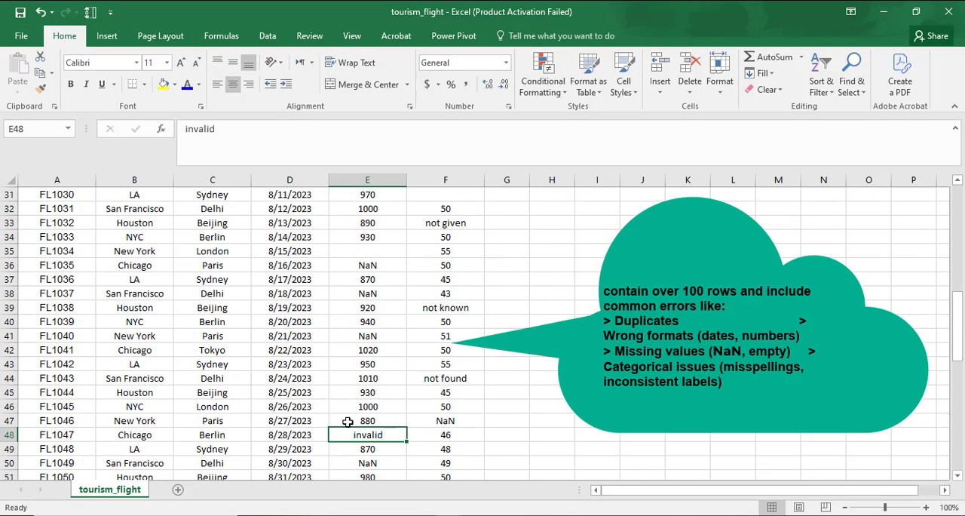
pyautogui.scroll(2, 347, 422)
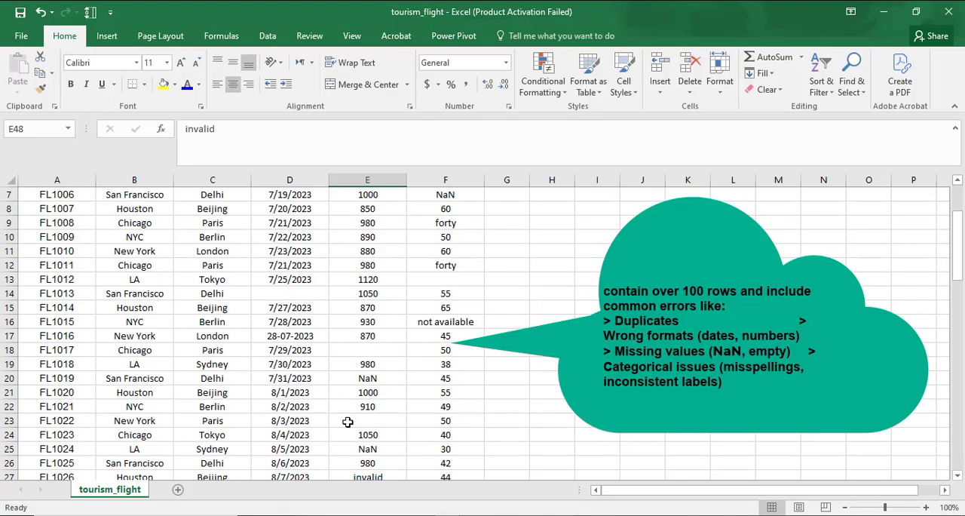
pyautogui.click(298, 281)
pyautogui.scroll(2, 313, 335)
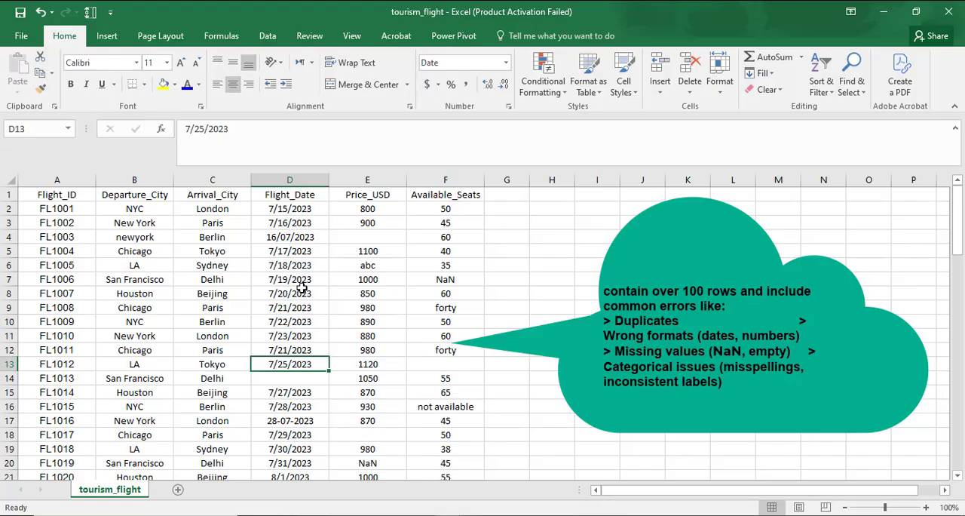
# Compare the Flight_Date entries in rows 6 to 17 for inconsistent date formats
pyautogui.click(282, 267)
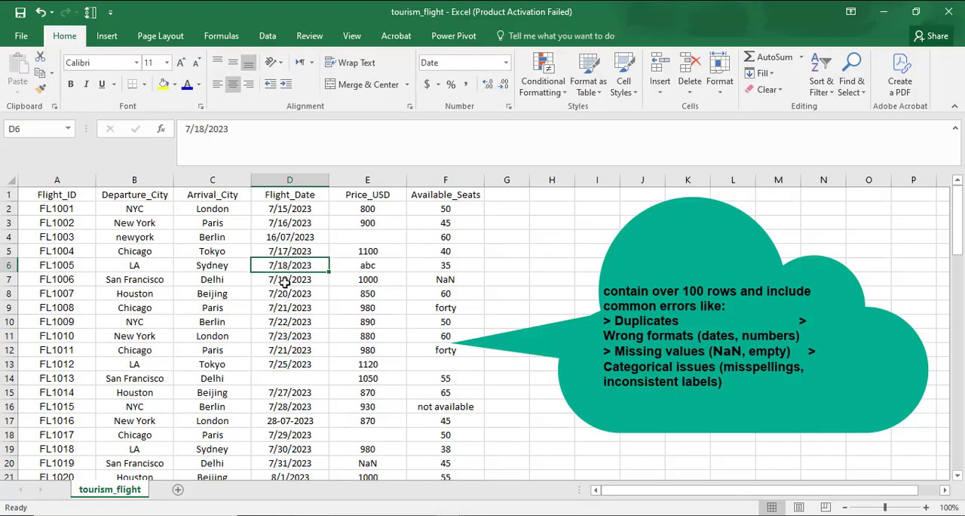
pyautogui.click(290, 294)
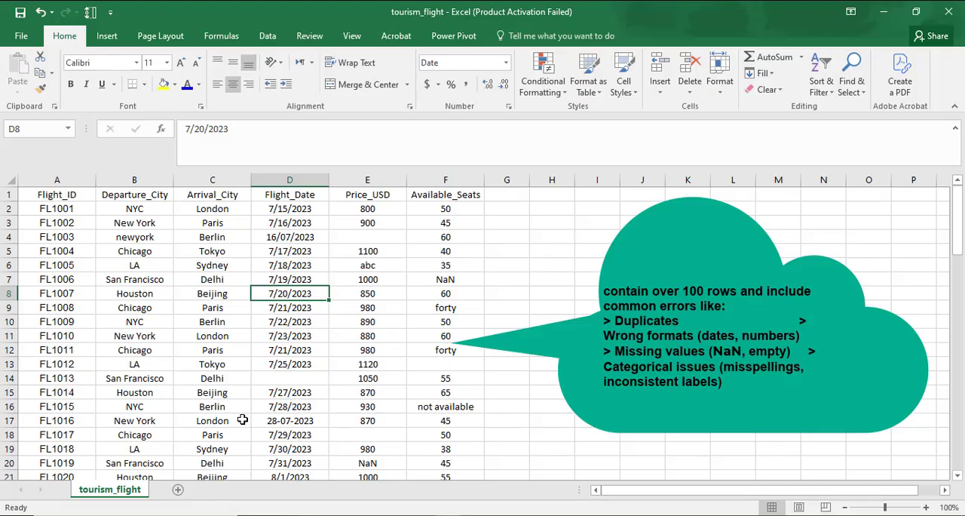
pyautogui.click(286, 421)
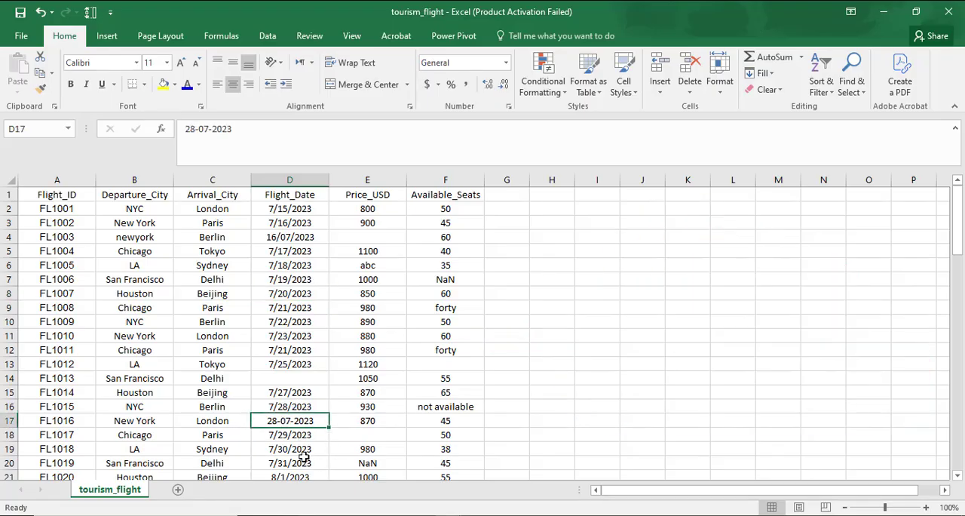
pyautogui.click(288, 408)
pyautogui.click(285, 420)
pyautogui.click(290, 408)
pyautogui.scroll(-2, 281, 447)
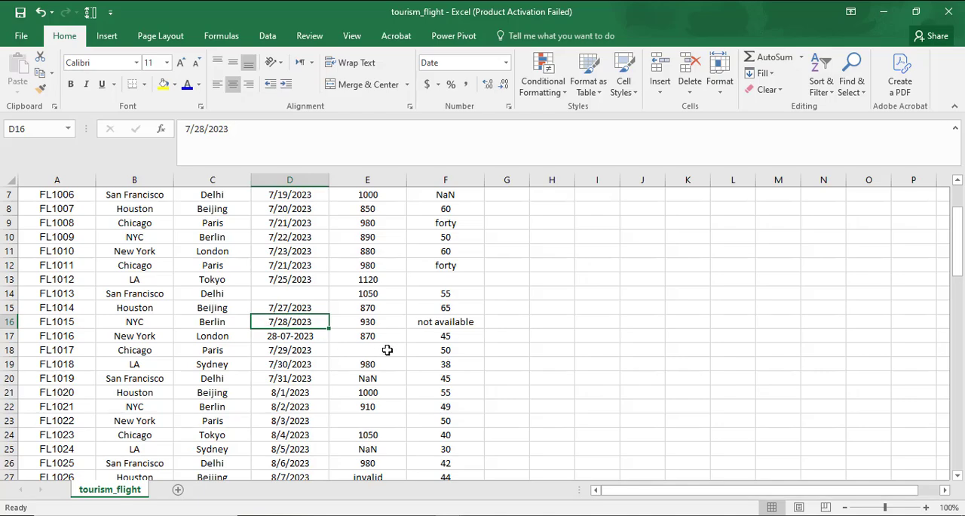
# Examine the records from row 17 to the end of the dataset for NaN and text entries in the Available_Seats column
pyautogui.scroll(-2, 216, 423)
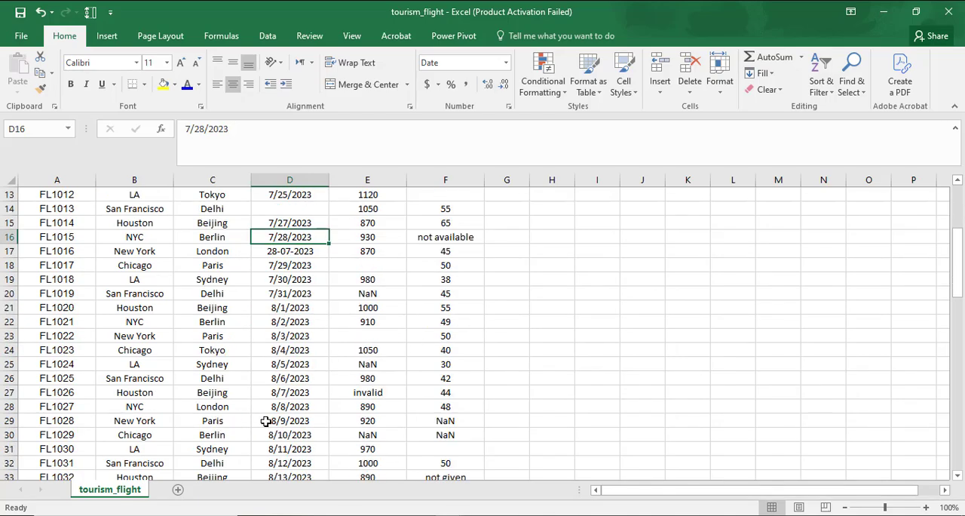
pyautogui.scroll(-4, 294, 422)
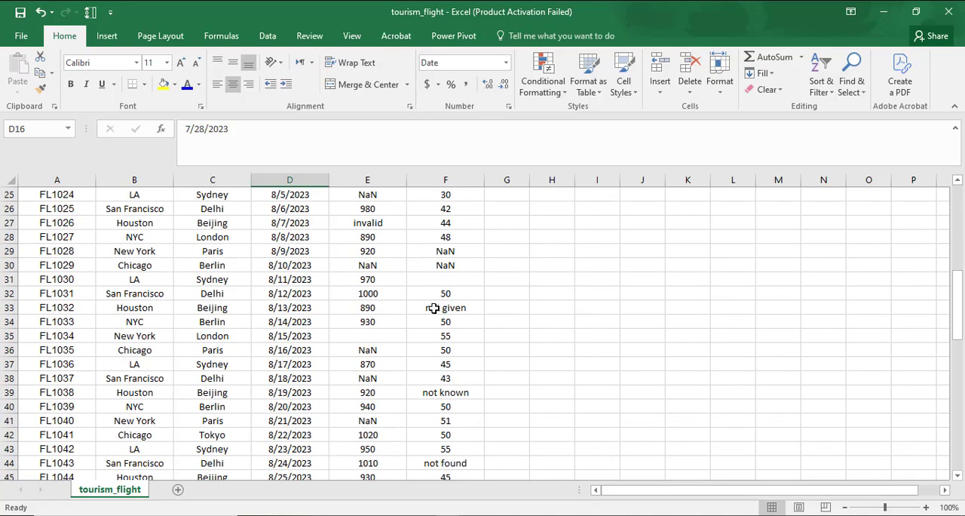
pyautogui.click(457, 253)
pyautogui.click(447, 264)
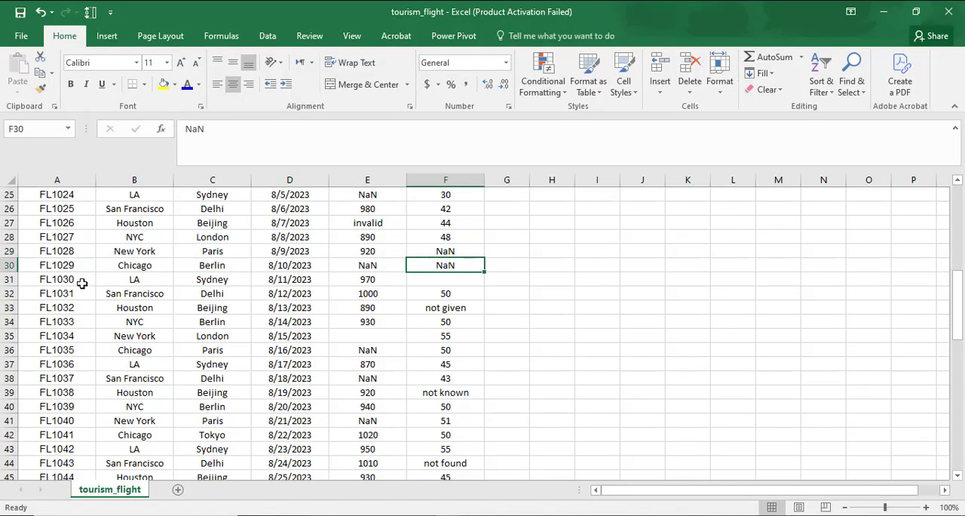
pyautogui.scroll(-3, 302, 393)
pyautogui.click(435, 336)
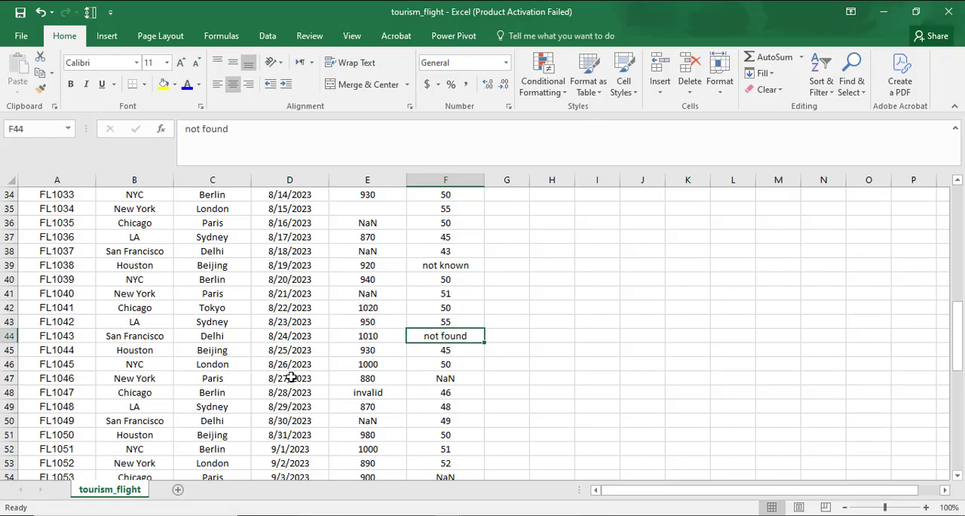
pyautogui.scroll(-2, 241, 408)
pyautogui.scroll(-12, 241, 407)
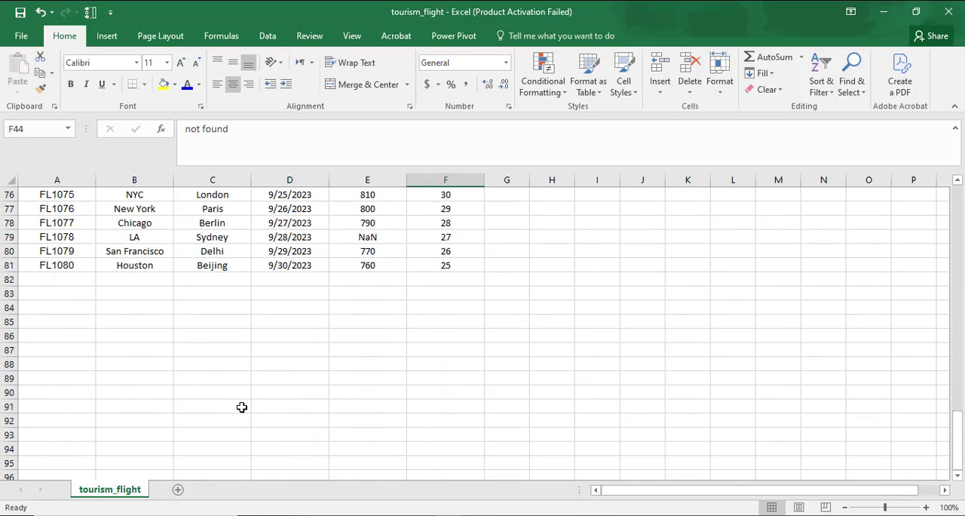
# Save the tourism_flight dataset, keeping the CSV (Comma delimited) format
pyautogui.scroll(3, 241, 407)
pyautogui.scroll(20, 241, 407)
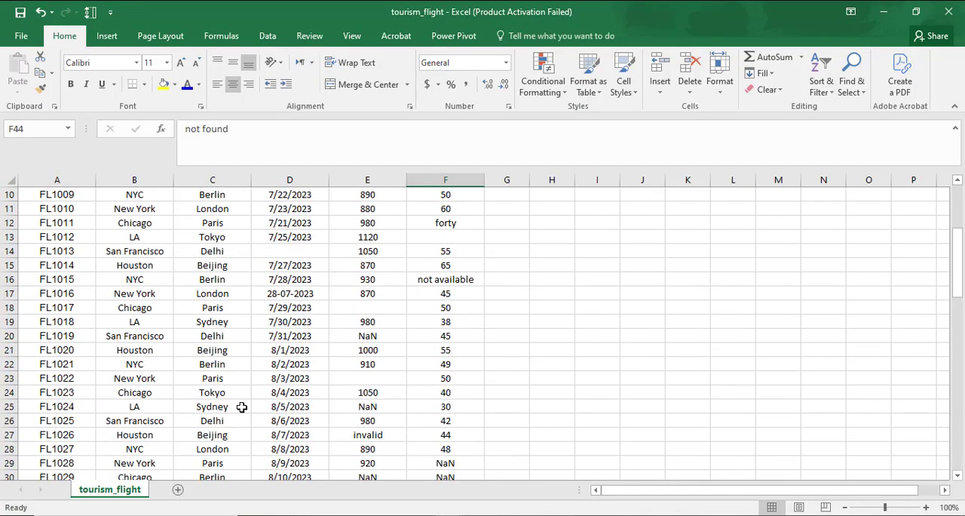
pyautogui.click(21, 15)
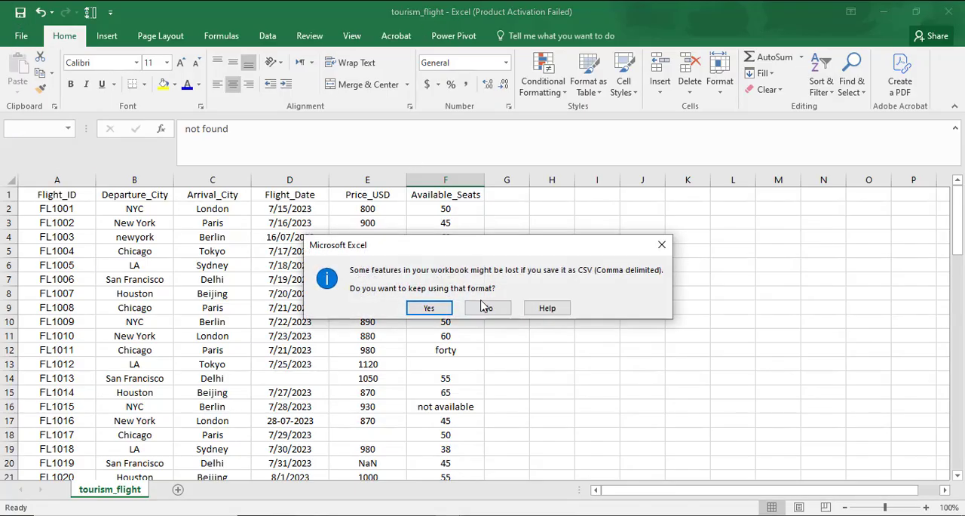
pyautogui.click(429, 308)
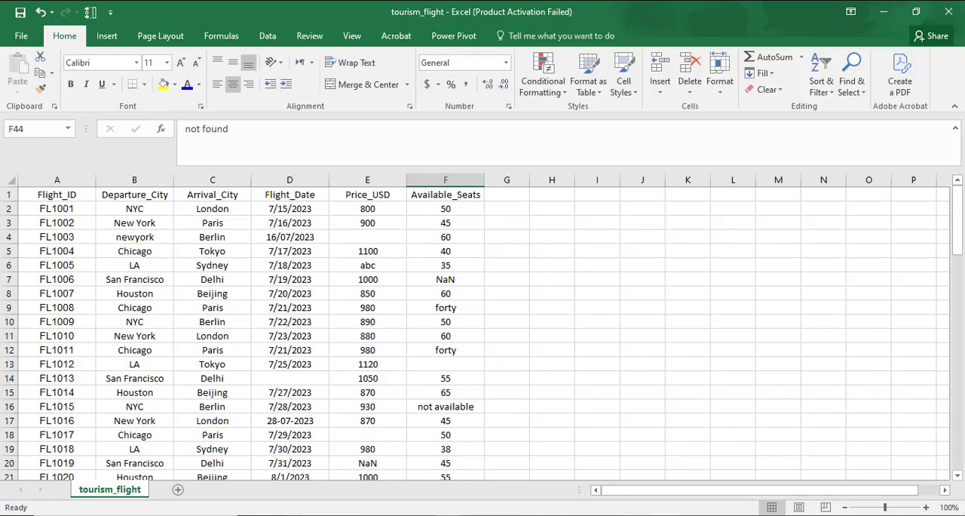
# Switch to Notepad and save the pizza_sales text under the file name pizza_sales.csv, replacing the existing file
pyautogui.click(691, 515)
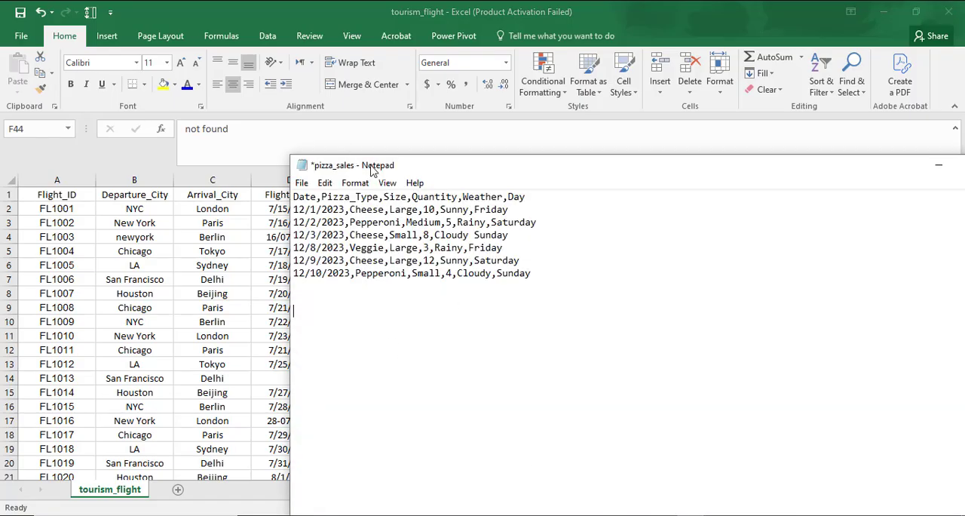
pyautogui.moveTo(441, 166); pyautogui.dragTo(324, 167)
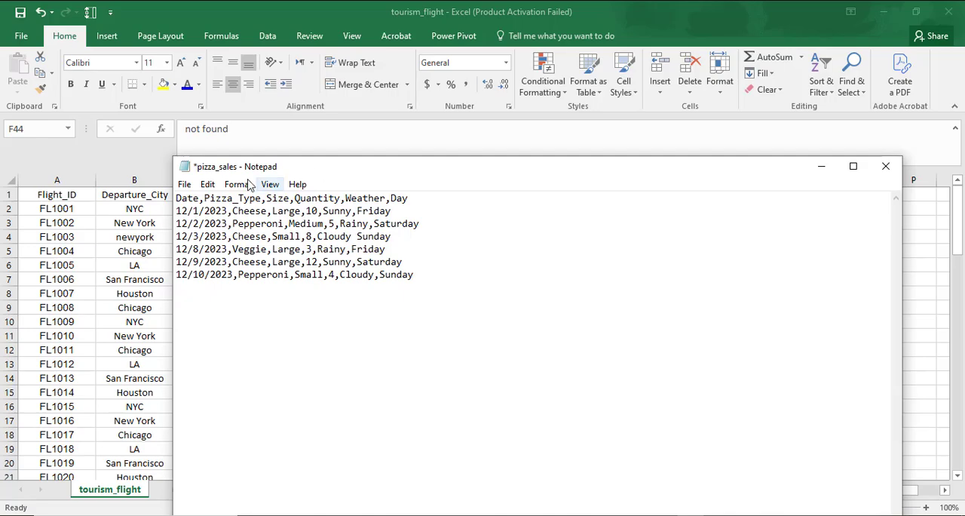
pyautogui.click(187, 185)
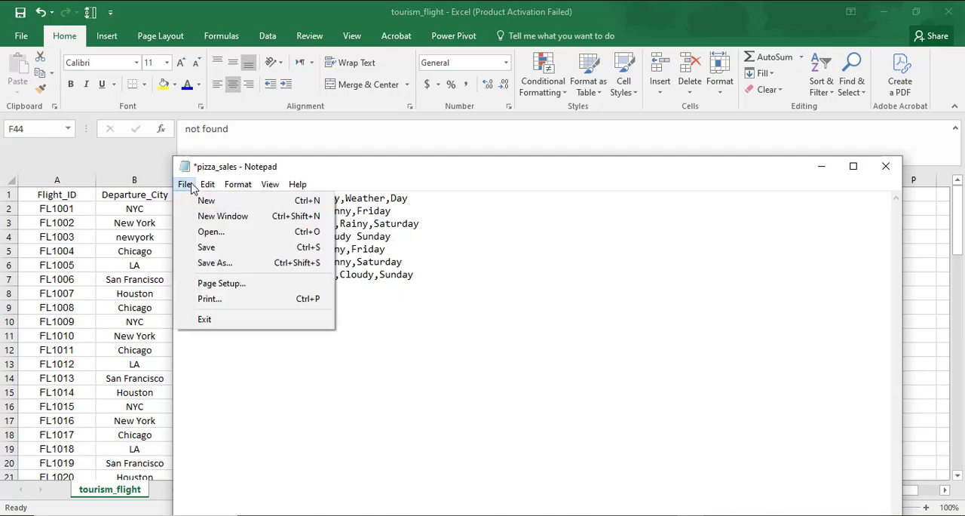
pyautogui.click(207, 265)
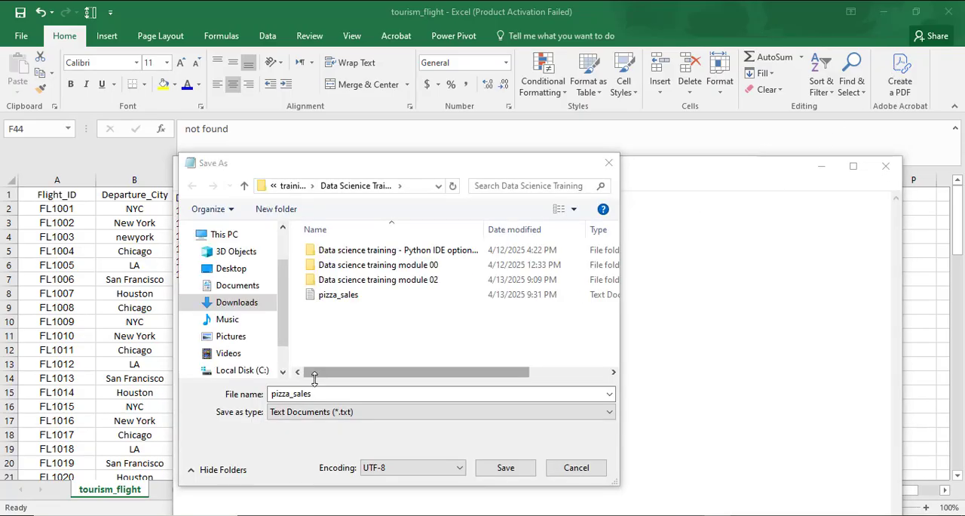
pyautogui.click(337, 419)
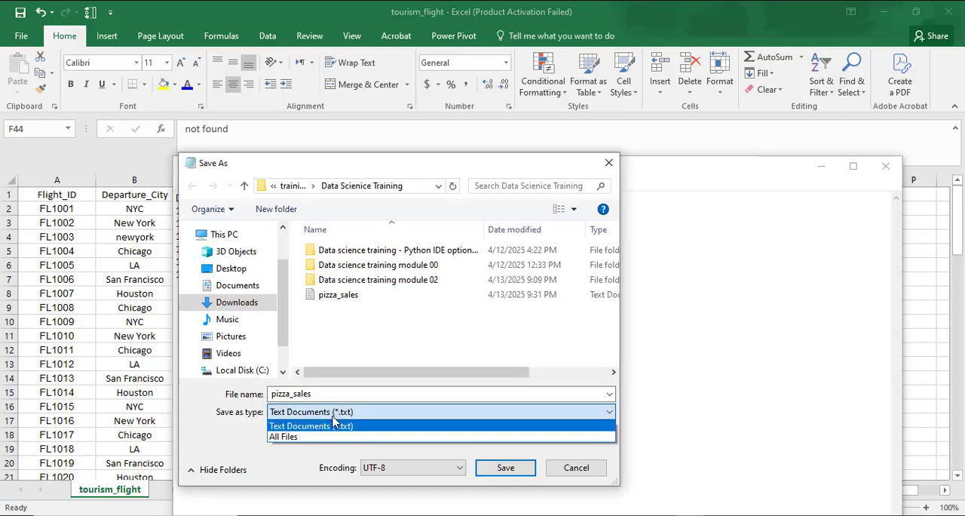
pyautogui.click(331, 425)
pyautogui.doubleClick(332, 393)
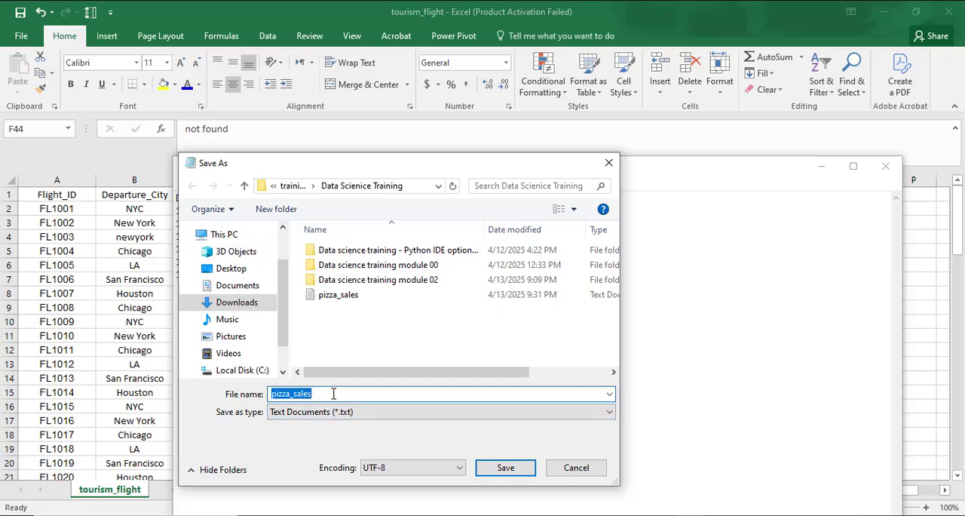
pyautogui.click(333, 394)
pyautogui.write('.')
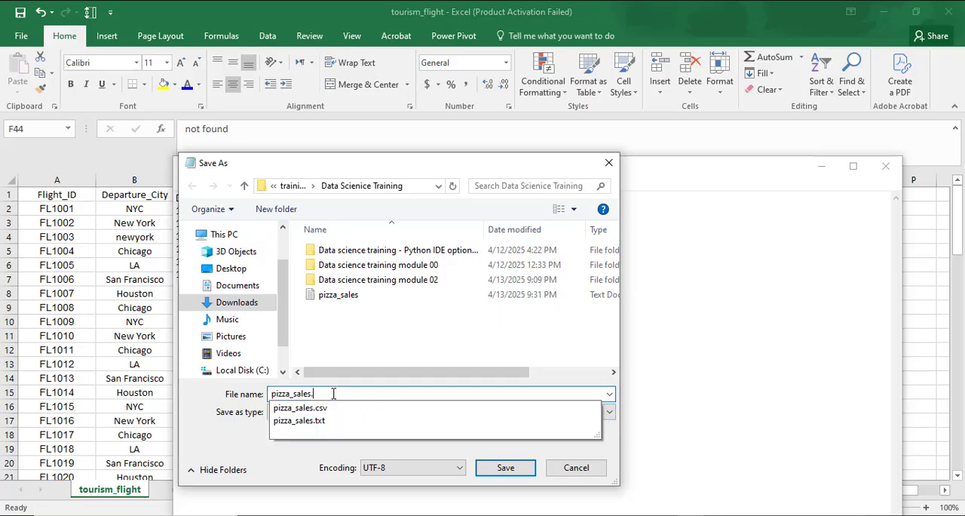
pyautogui.write('csv')
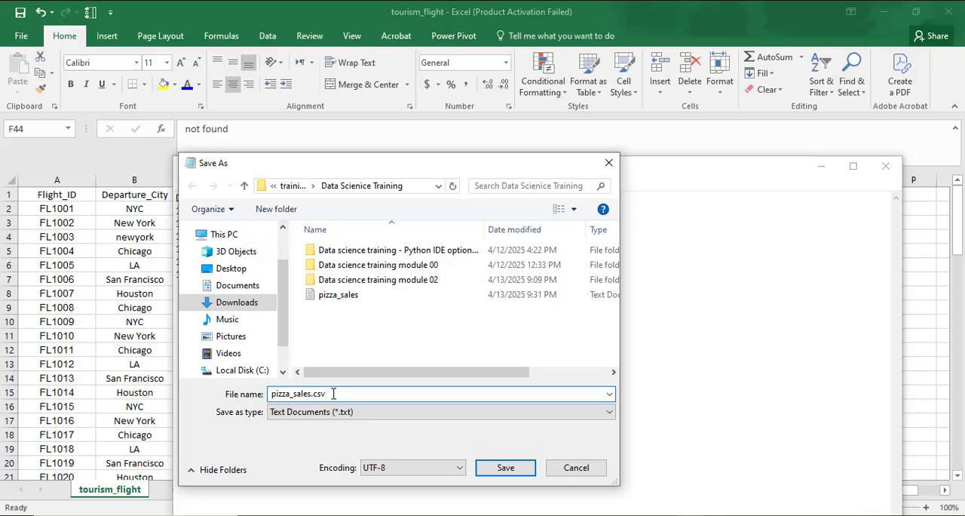
pyautogui.click(505, 468)
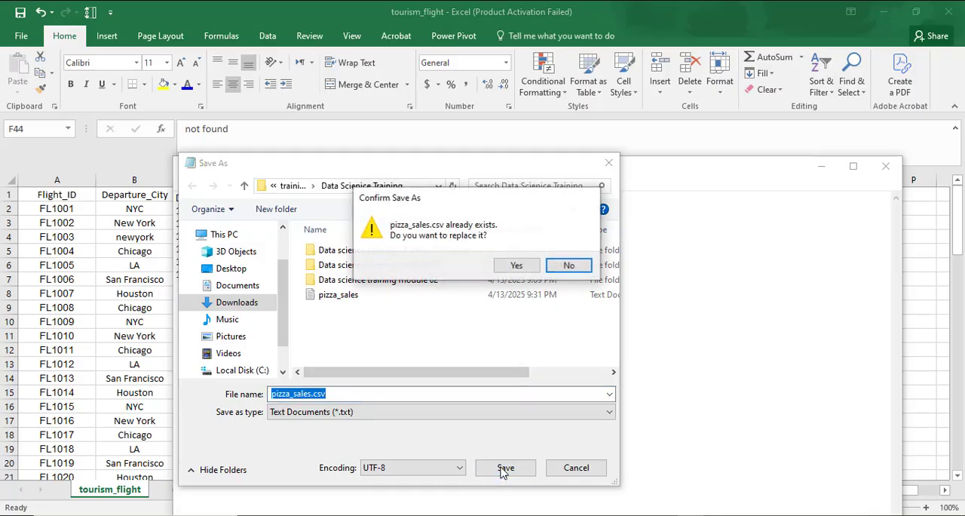
pyautogui.click(517, 267)
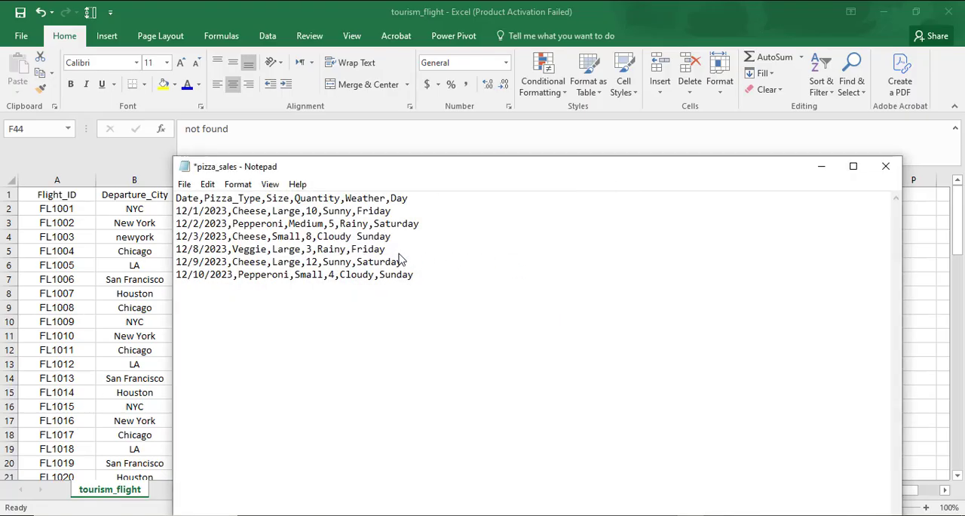
# Switch to File Explorer and check the file type of the pizza_sales CSV file in its properties
pyautogui.click(342, 515)
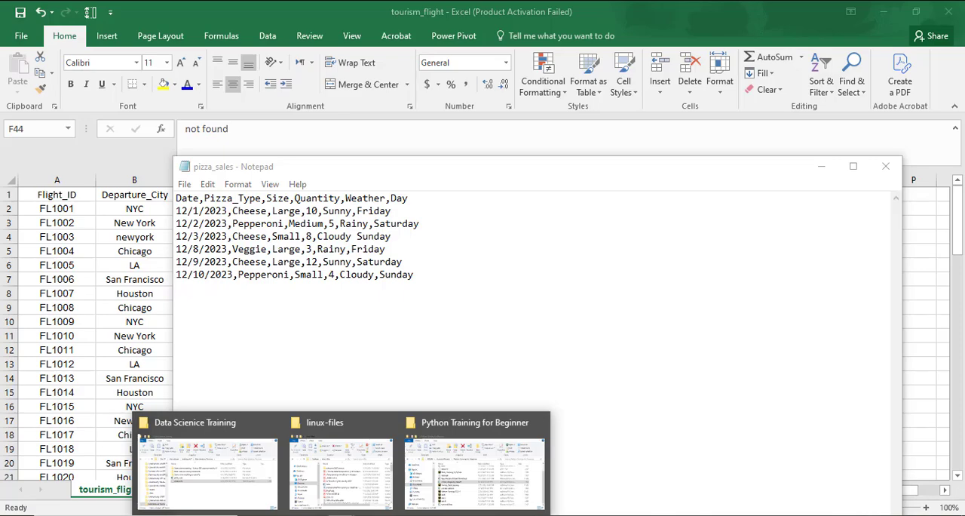
pyautogui.click(246, 479)
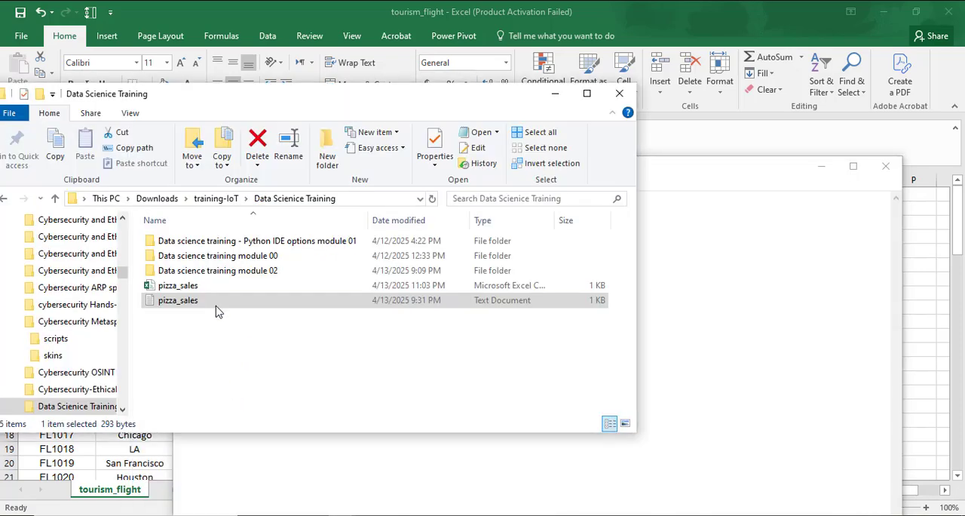
pyautogui.click(186, 287)
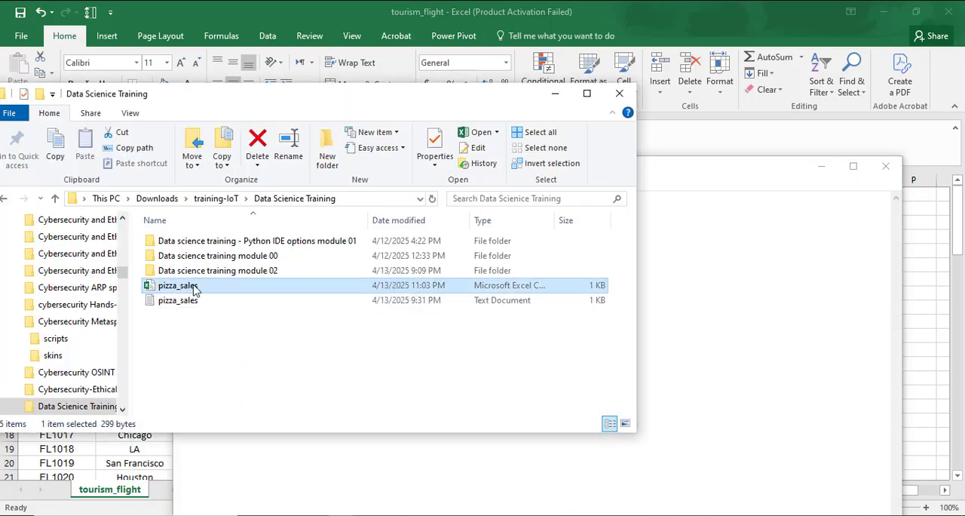
pyautogui.rightClick(244, 289)
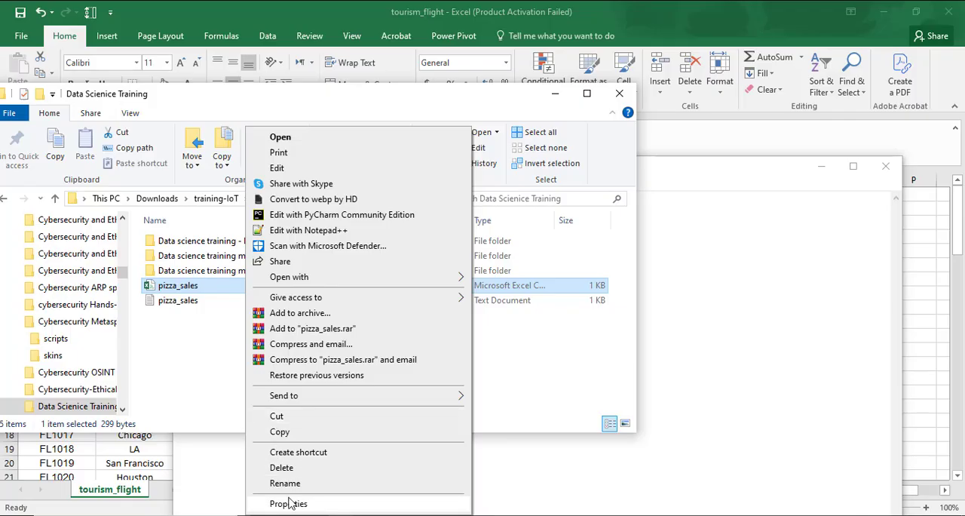
pyautogui.click(291, 503)
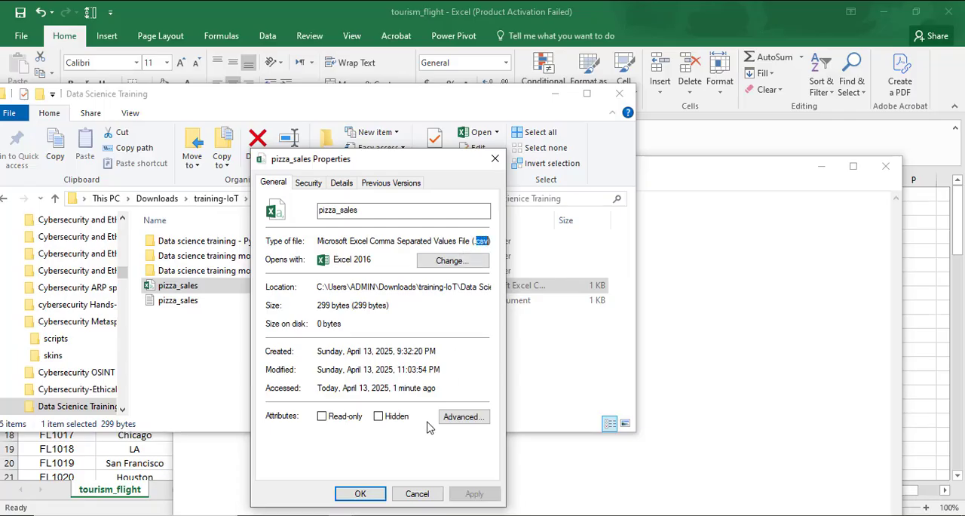
pyautogui.click(417, 493)
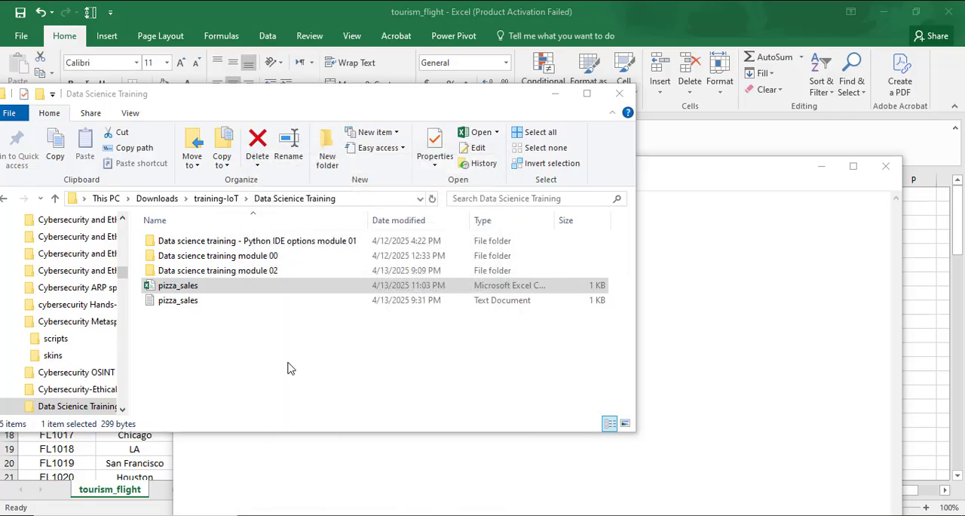
# Open the pizza_sales CSV file in Excel and widen columns A to F to fit their contents
pyautogui.doubleClick(172, 286)
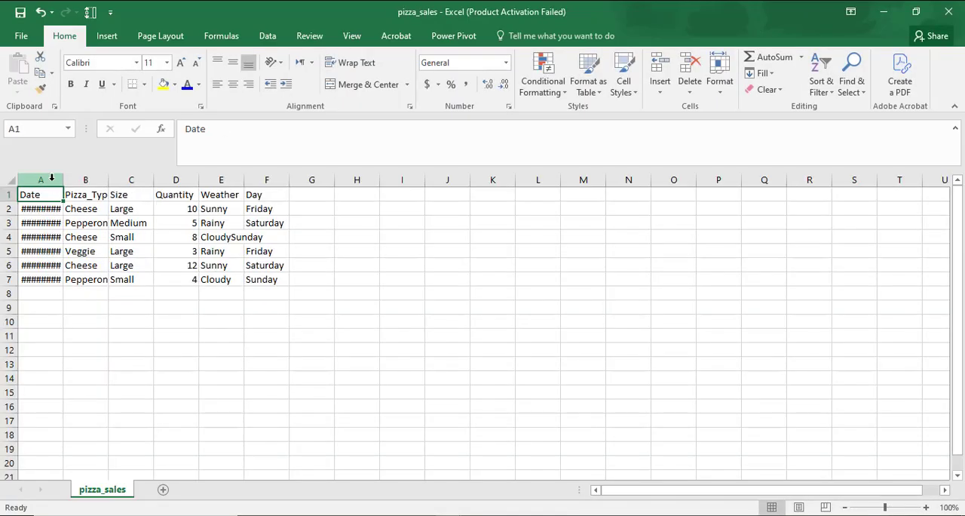
pyautogui.moveTo(44, 180); pyautogui.dragTo(285, 178)
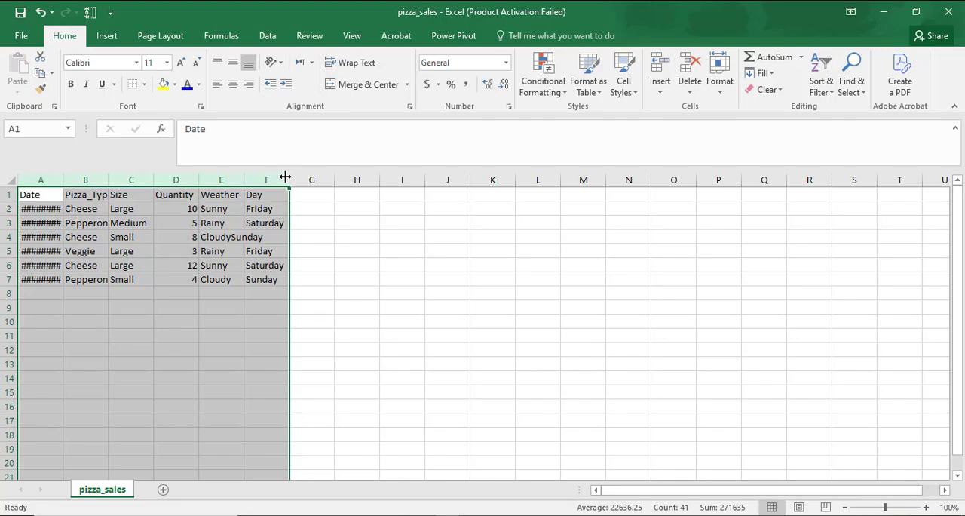
pyautogui.doubleClick(285, 179)
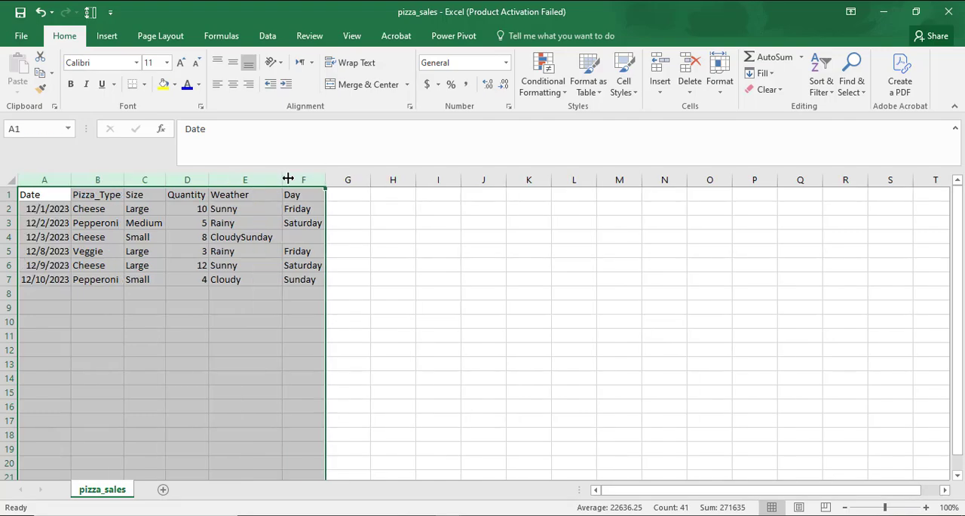
pyautogui.click(440, 319)
# Center the contents of columns A to F horizontally in the pizza_sales sheet
pyautogui.moveTo(66, 184); pyautogui.dragTo(317, 181)
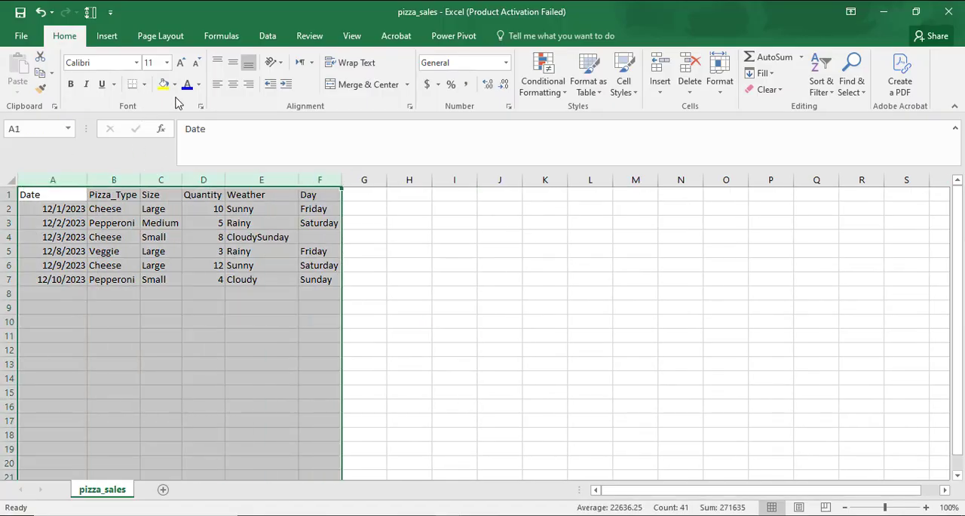
pyautogui.click(233, 84)
pyautogui.click(441, 310)
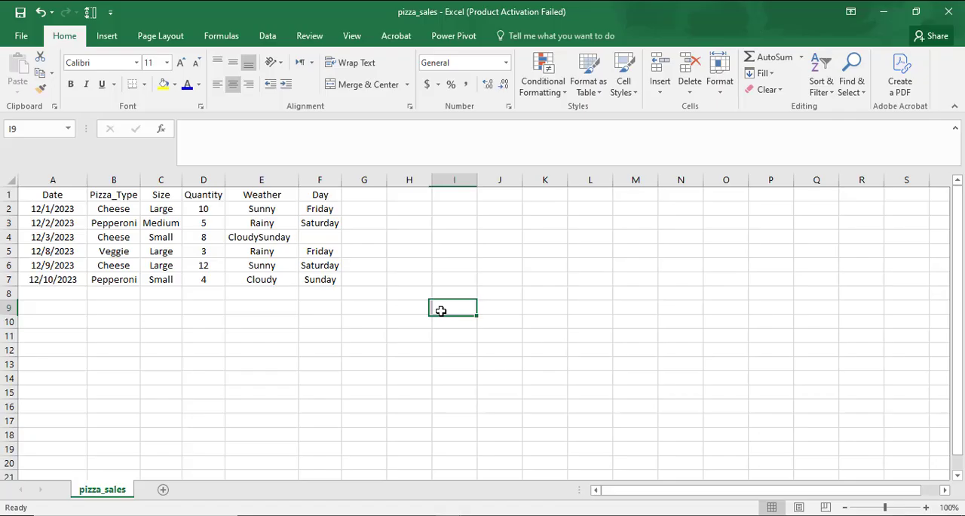
pyautogui.click(144, 340)
# Apply a blue font color to the header cells A1 to F1 and deselect them
pyautogui.click(74, 193)
pyautogui.moveTo(74, 192); pyautogui.dragTo(317, 192)
pyautogui.click(189, 87)
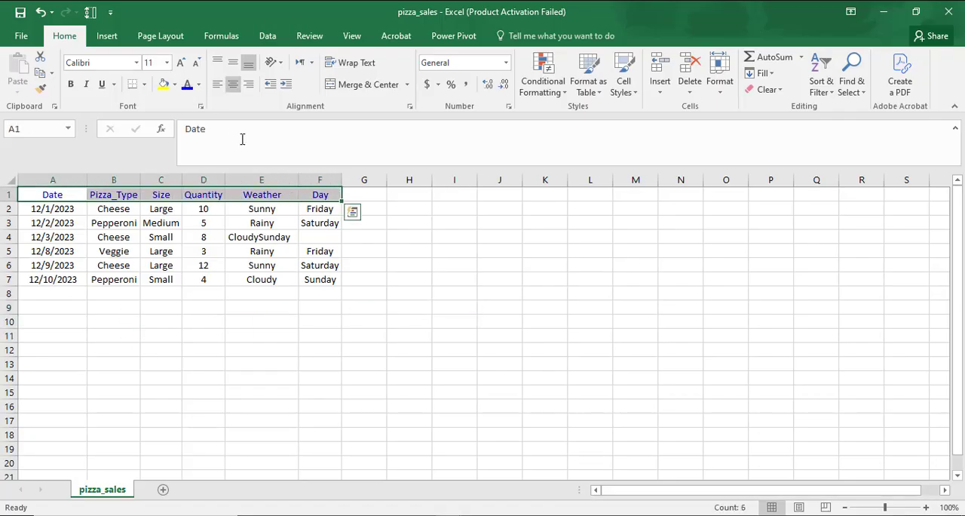
pyautogui.click(436, 250)
pyautogui.click(261, 335)
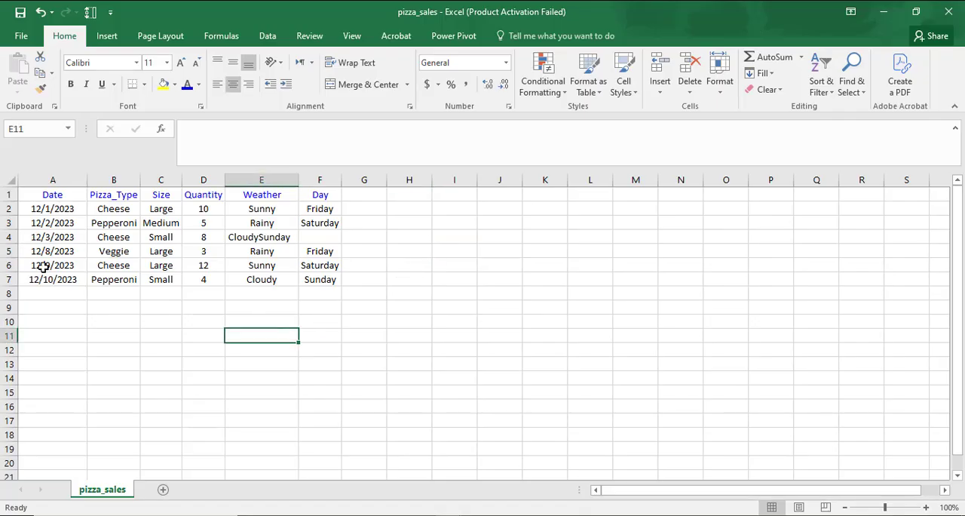
# Save the pizza_sales sheet, keeping the CSV (Comma delimited) format
pyautogui.click(20, 12)
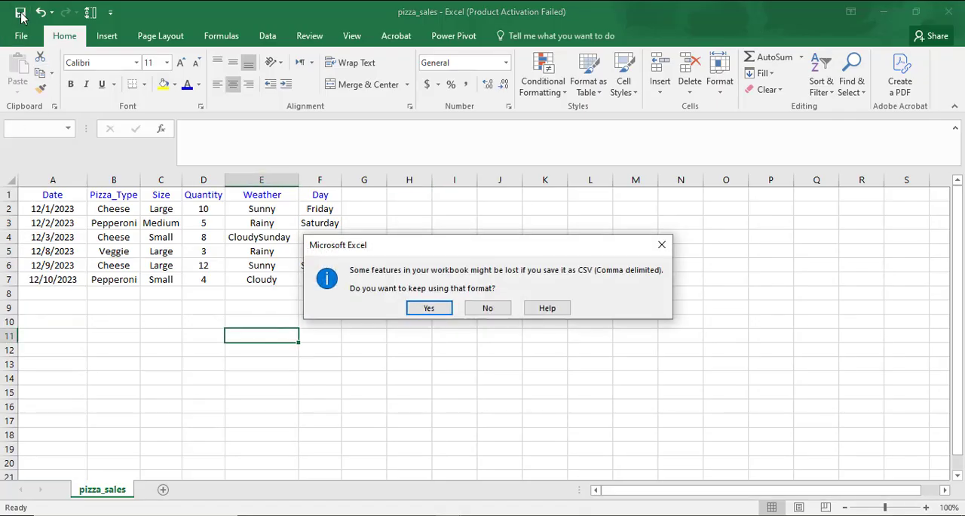
pyautogui.click(429, 308)
pyautogui.click(490, 361)
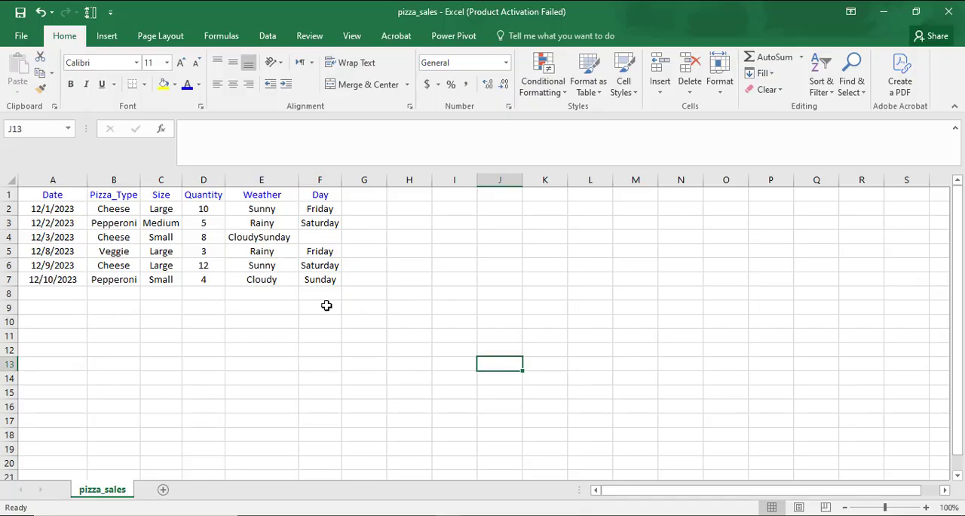
pyautogui.moveTo(327, 305)
pyautogui.mouseDown()
pyautogui.moveTo(52, 306)
pyautogui.moveTo(53, 324)
pyautogui.moveTo(317, 319)
pyautogui.mouseUp()
pyautogui.moveTo(55, 338); pyautogui.dragTo(341, 306)
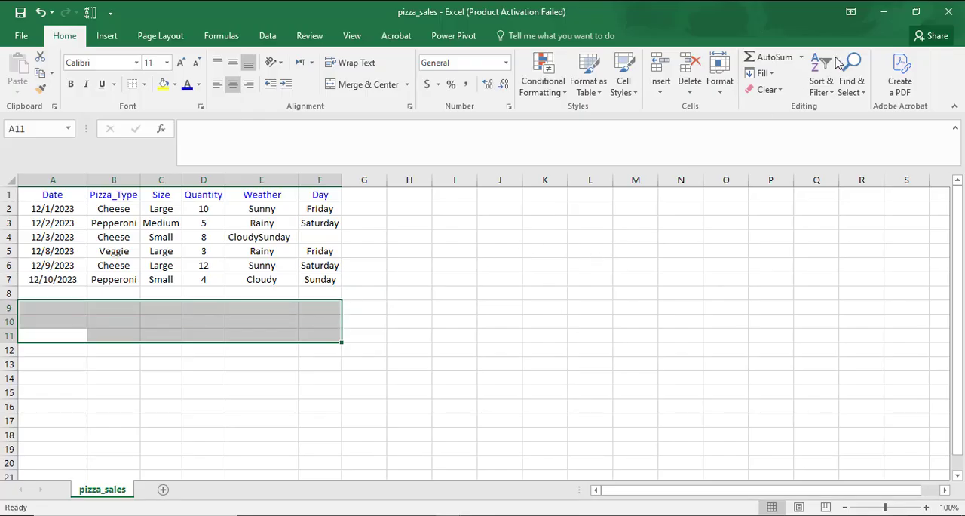
# Switch to the data science training presentation in PowerPoint and review slides 18, 16 and 17 on creating datasets manually
pyautogui.click(396, 515)
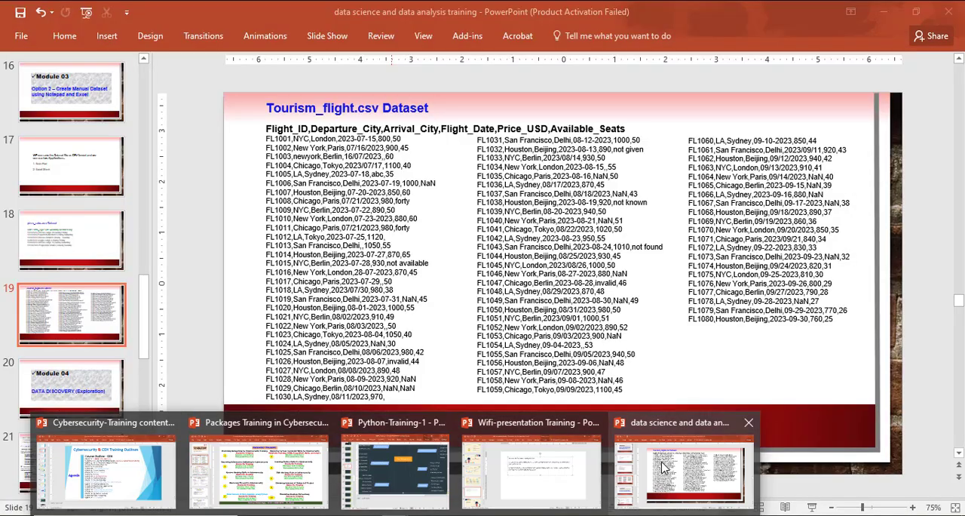
pyautogui.click(664, 468)
pyautogui.click(82, 238)
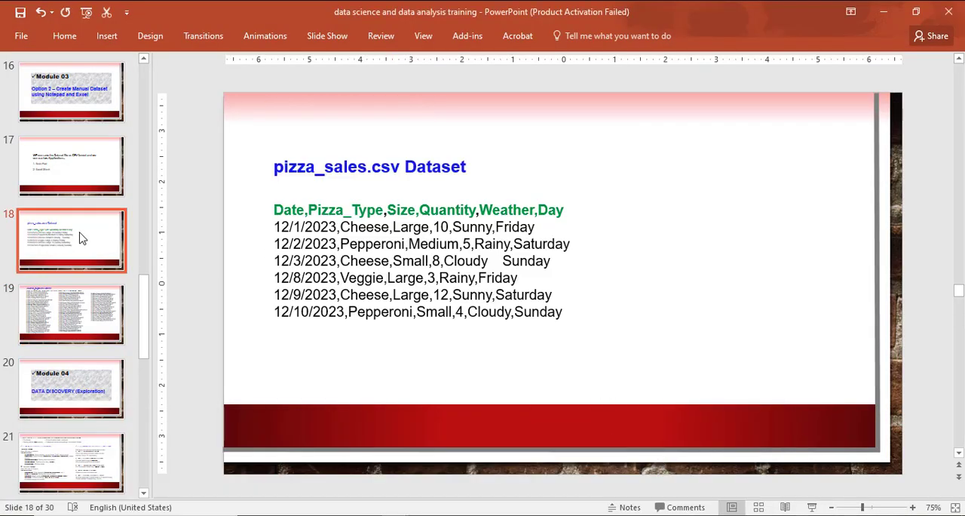
pyautogui.click(79, 143)
pyautogui.click(111, 120)
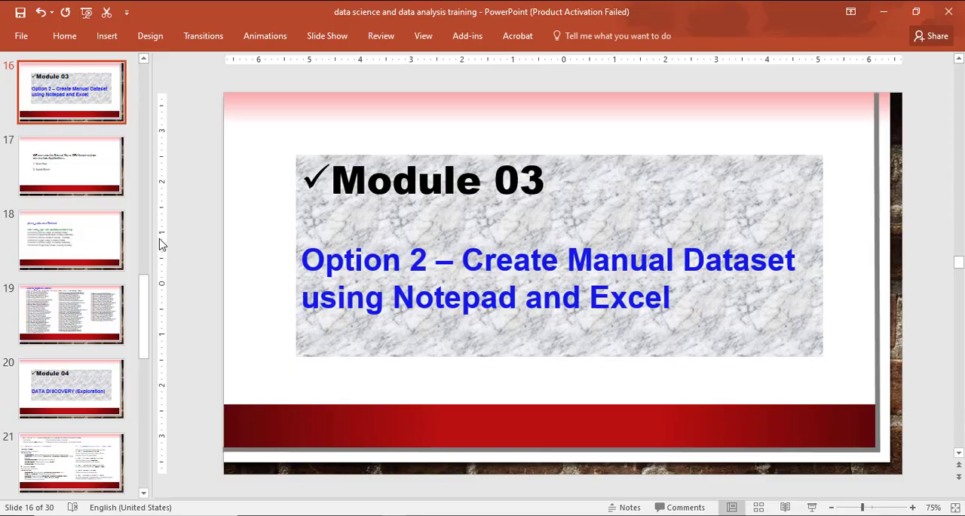
pyautogui.click(74, 175)
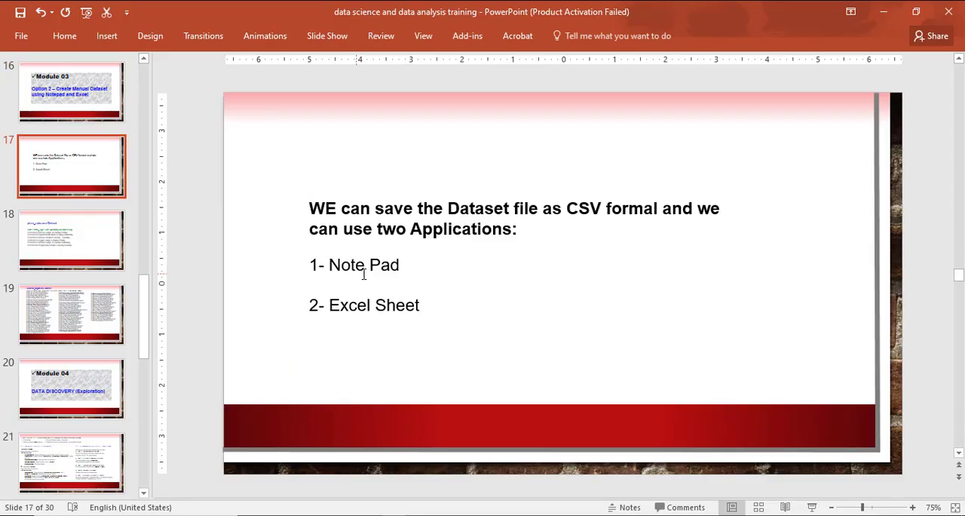